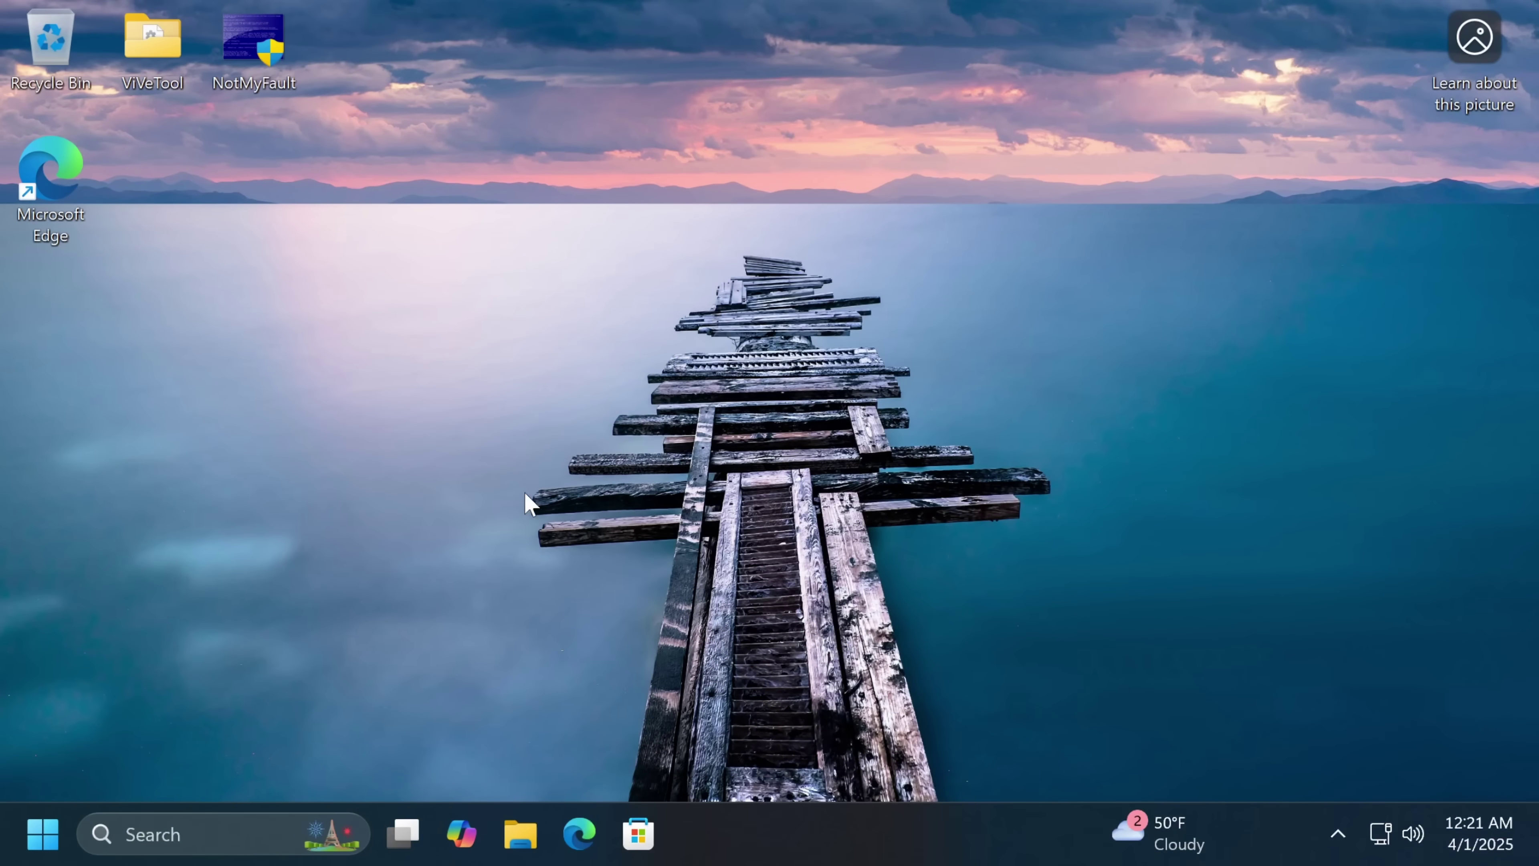
# Look inside the ViVeTool folder, then start a Command Prompt from the Run box.
pyautogui.doubleClick(174, 77)
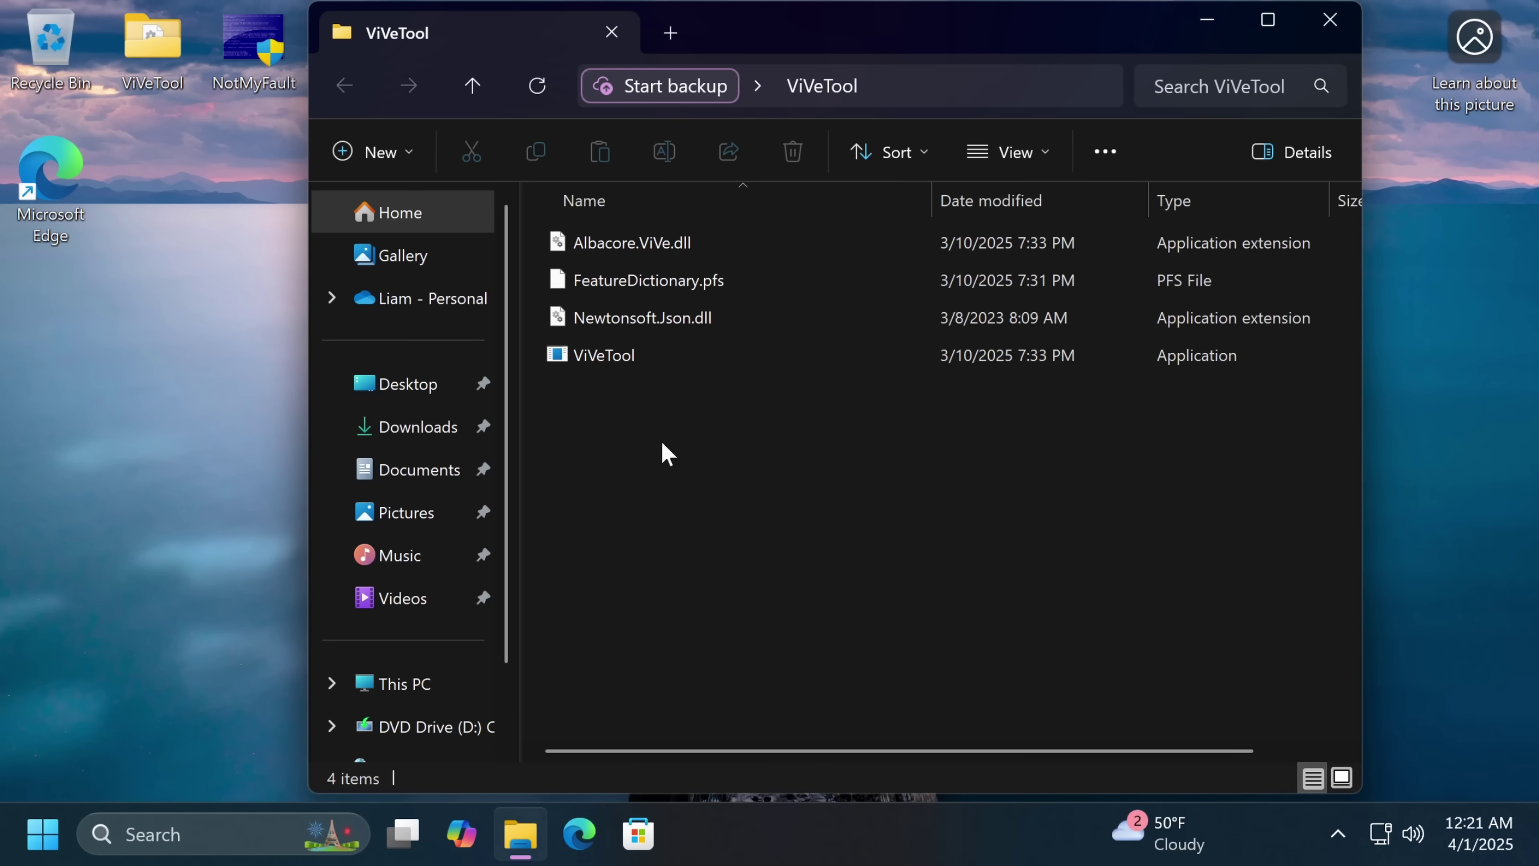
pyautogui.click(1330, 19)
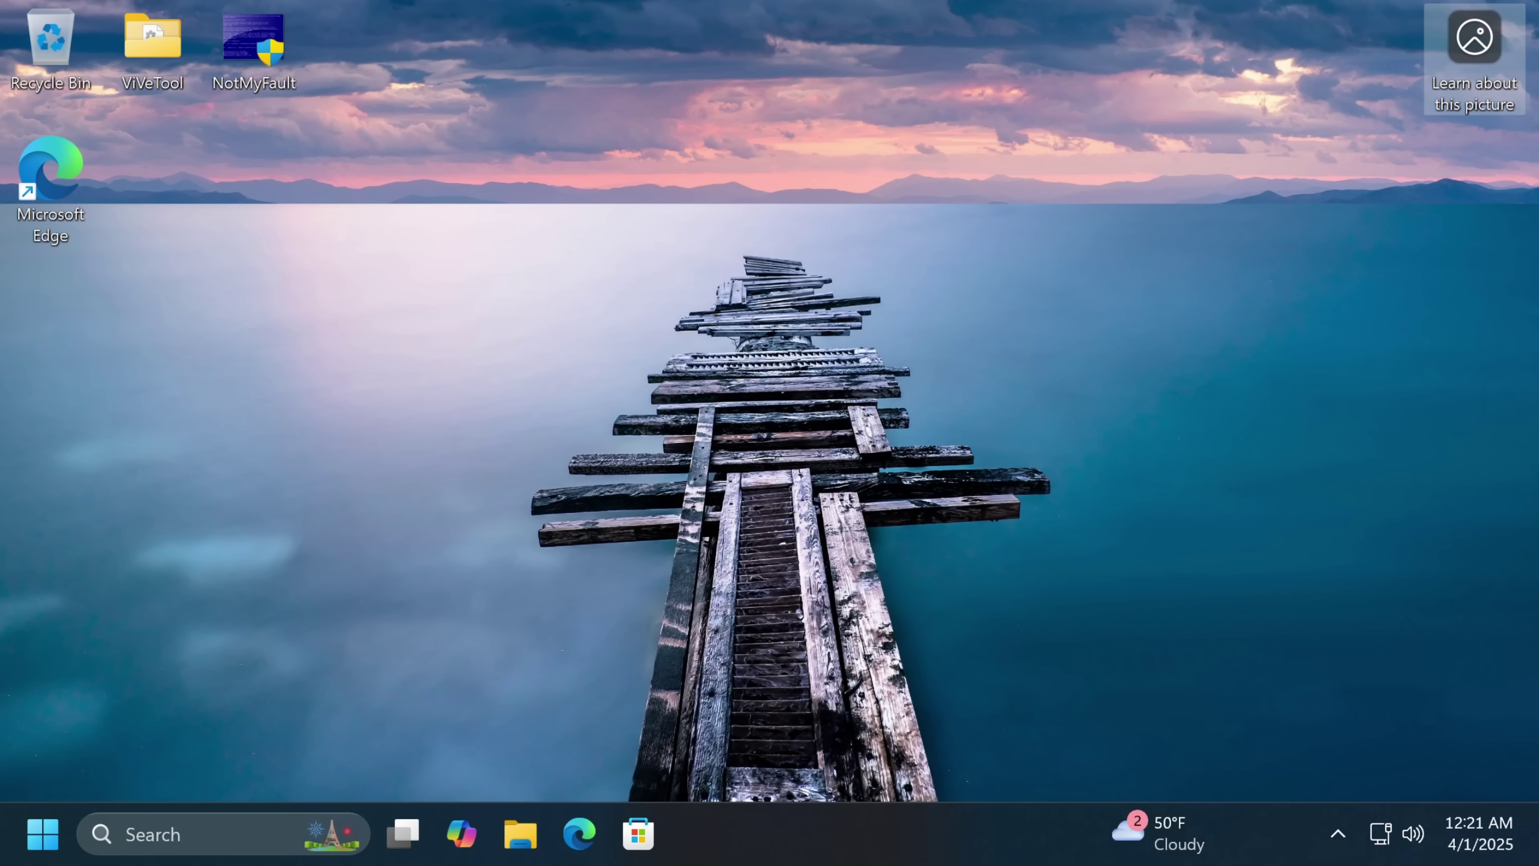
pyautogui.press('super+r')
pyautogui.write('cmd')
pyautogui.press('Return')
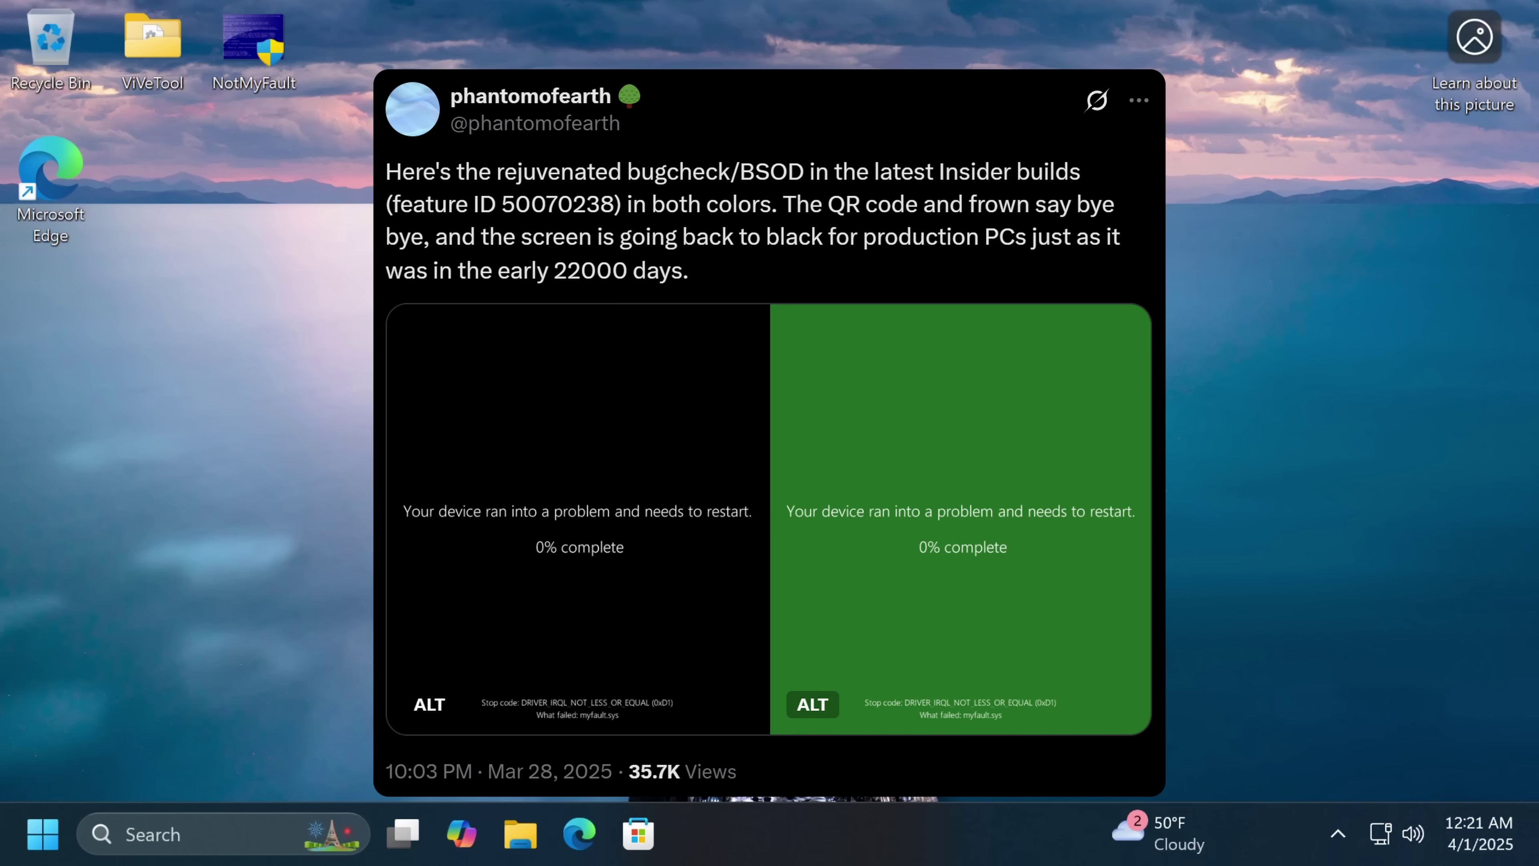
# Check the Windows version with winver and dismiss the About Windows box.
pyautogui.press('super+r')
pyautogui.write('winver')
pyautogui.press('Return')
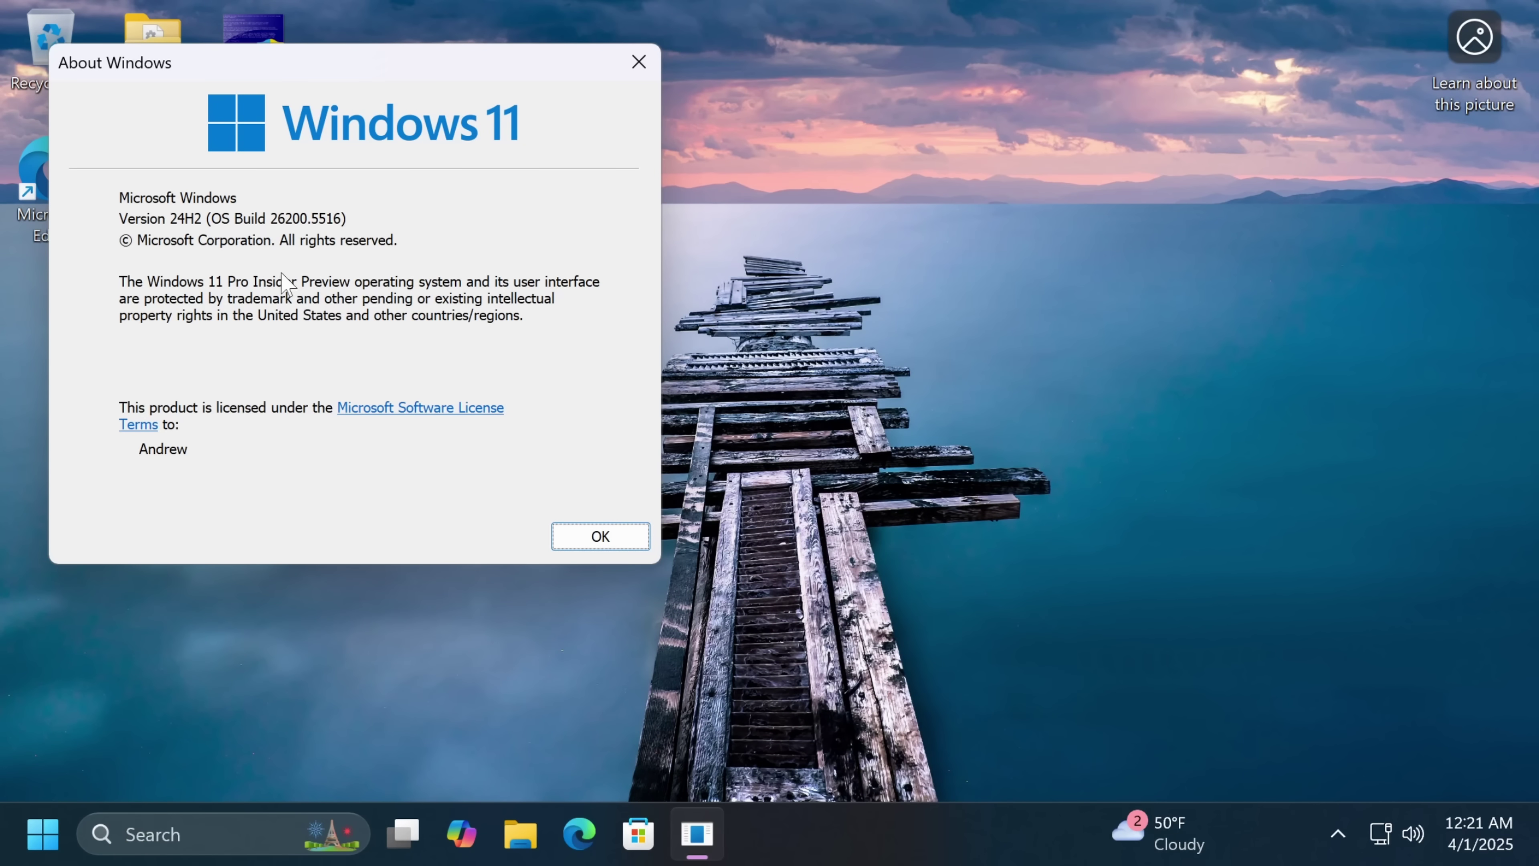
pyautogui.click(609, 538)
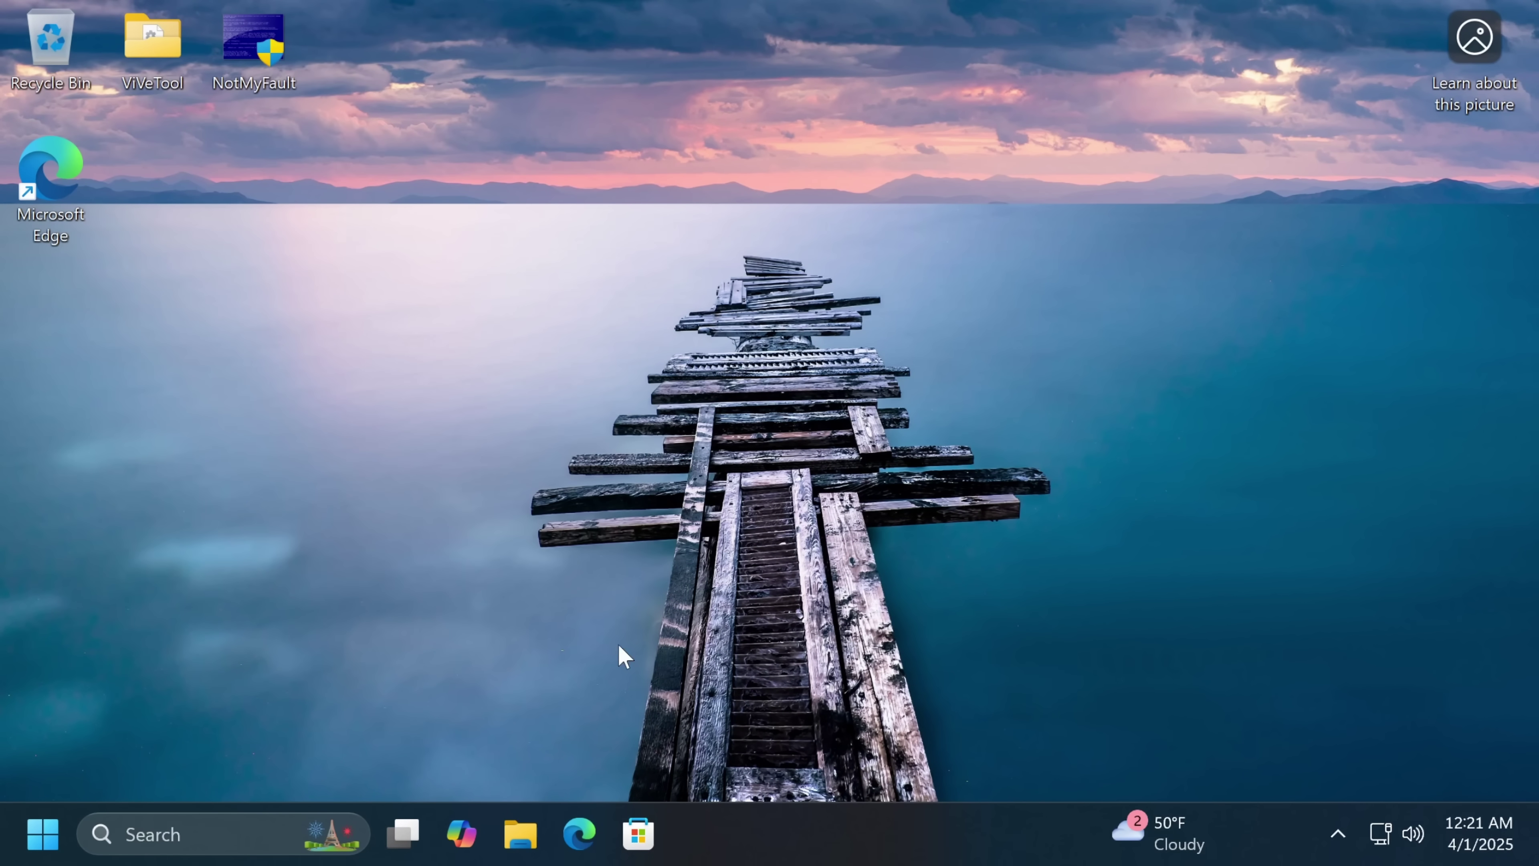
# Launch an elevated Command Prompt via Run and approve the admin prompt.
pyautogui.press('super+r')
pyautogui.write('cmd')
pyautogui.hotkey('ctrl', 'shift', 'Return')
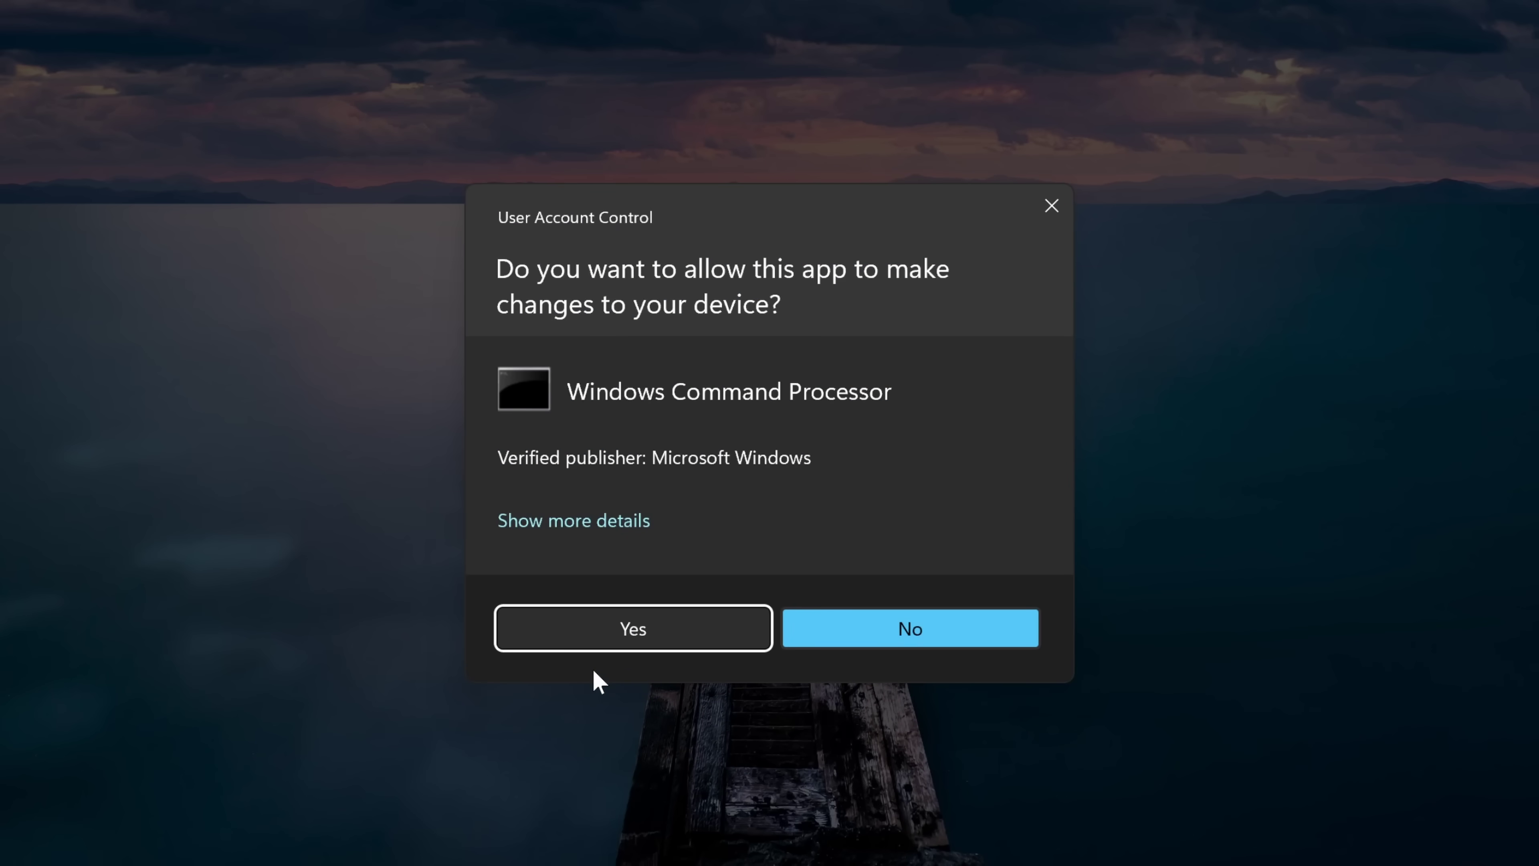
pyautogui.press('Return')
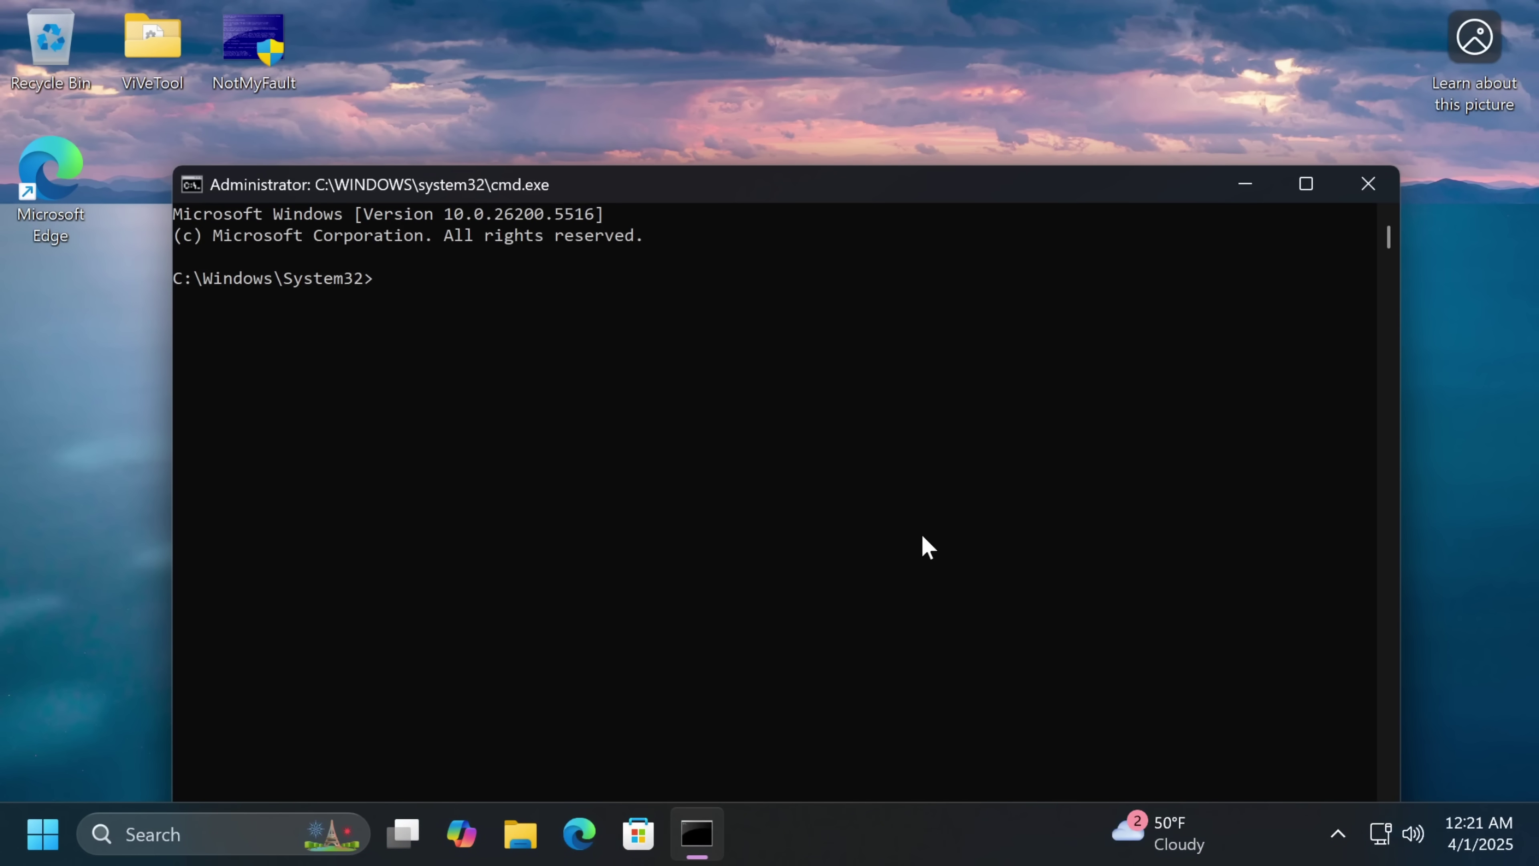
# From the desktop ViVeTool folder, enable feature 50070238 and query its state.
pyautogui.write('cd \\users\\andrew\\desktop\\vivetool')
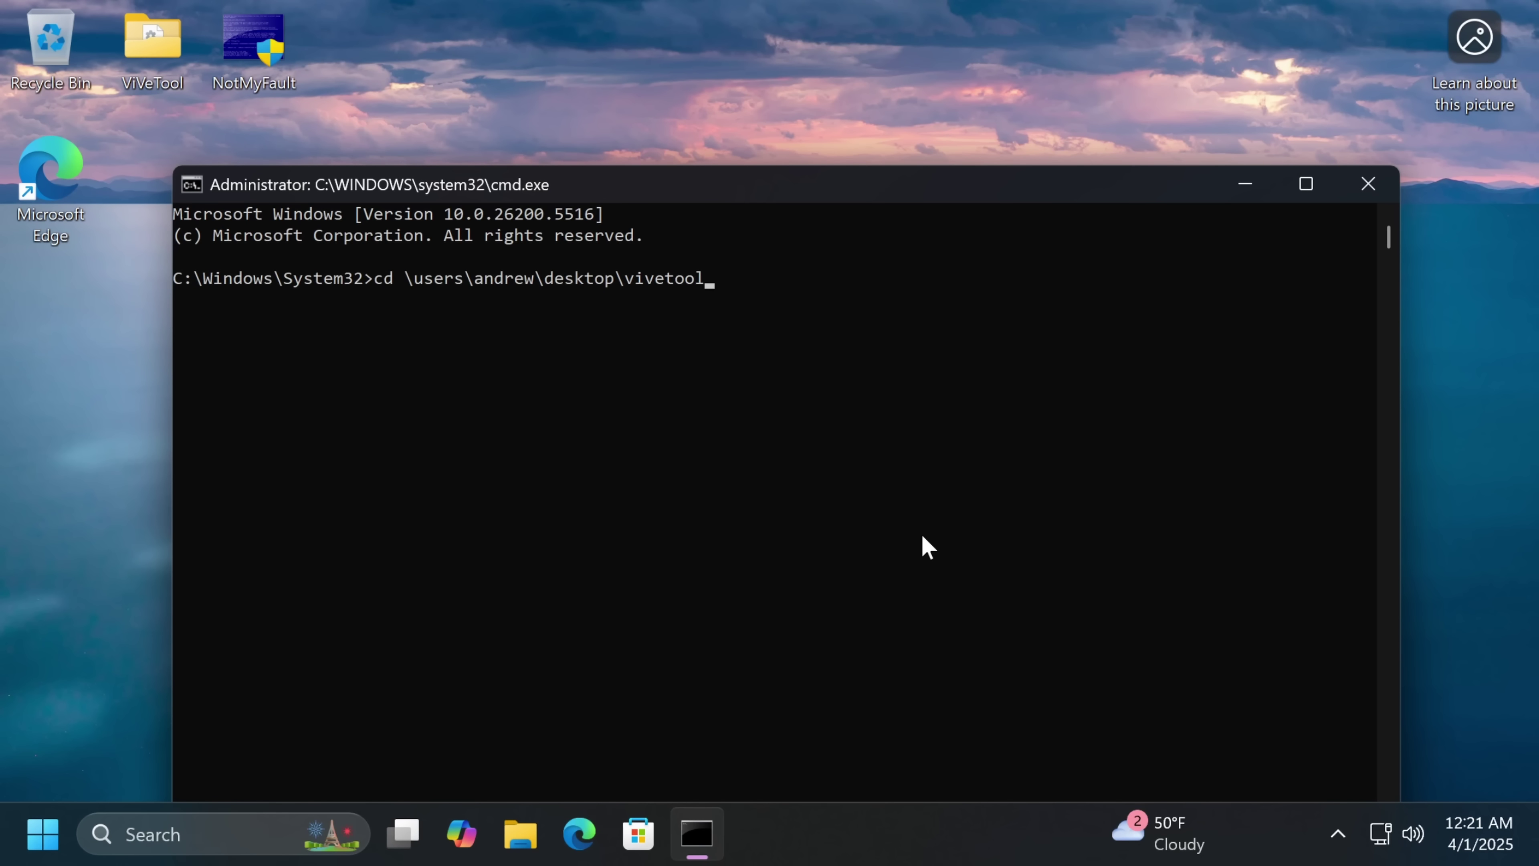
pyautogui.press('Return')
pyautogui.write('viv')
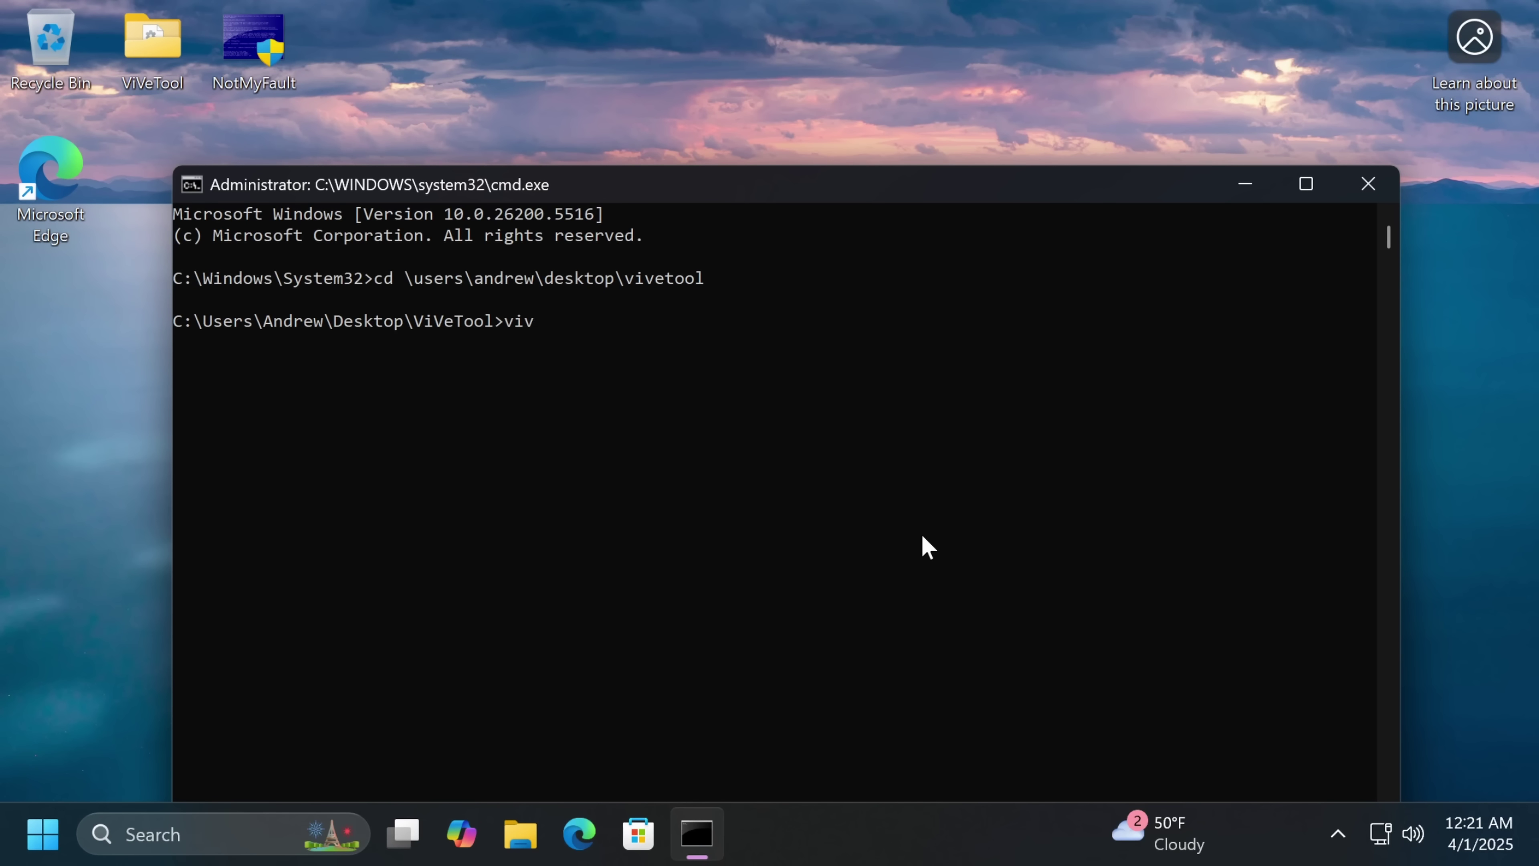
pyautogui.write('etool /enable /id:50070238')
pyautogui.press('Return')
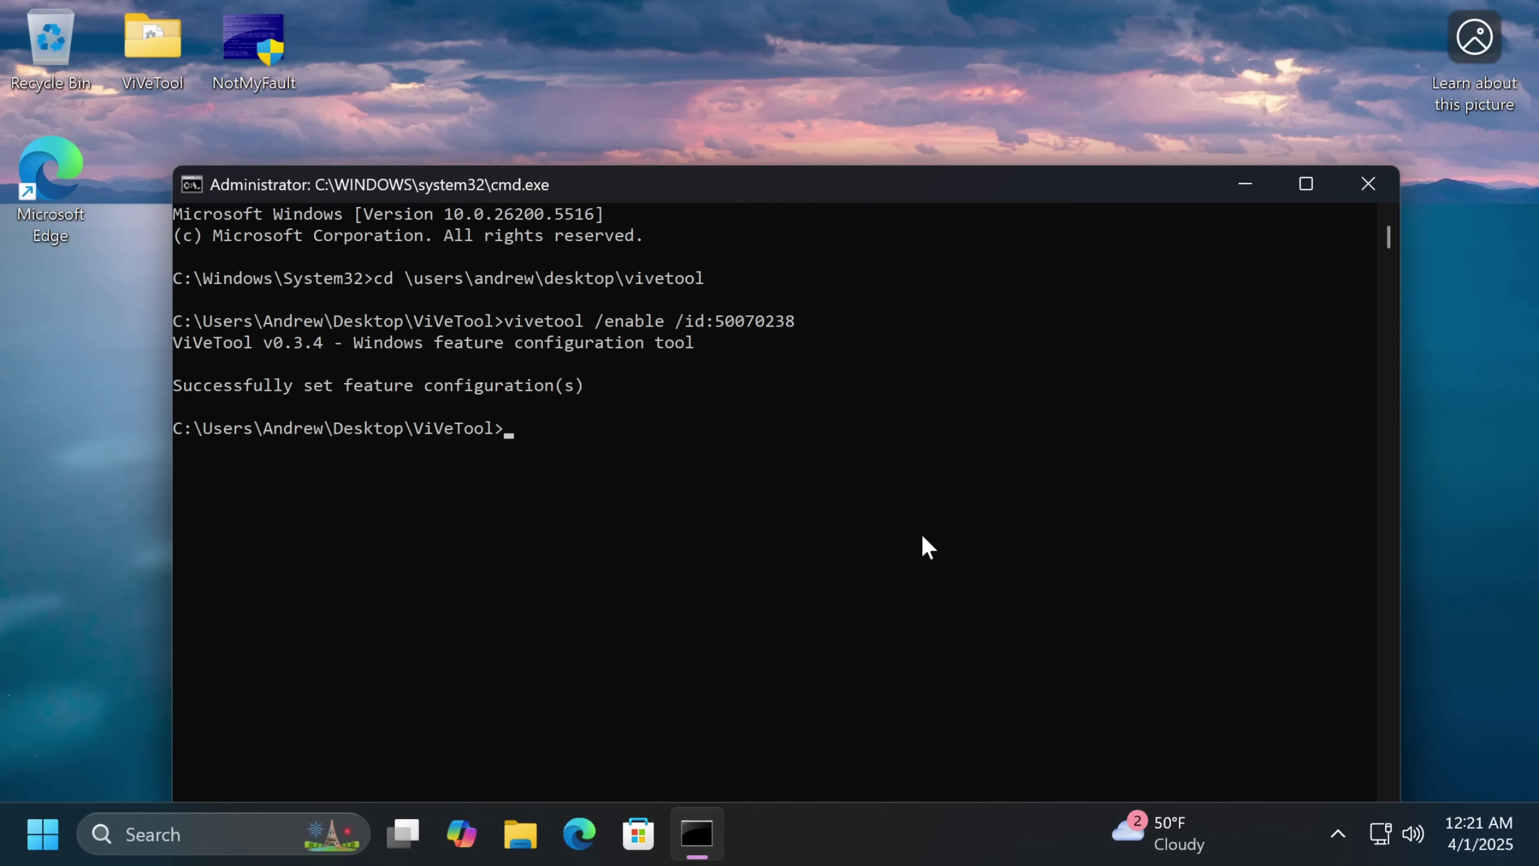
pyautogui.write('vivetool /query /id:50070238')
pyautogui.press('Return')
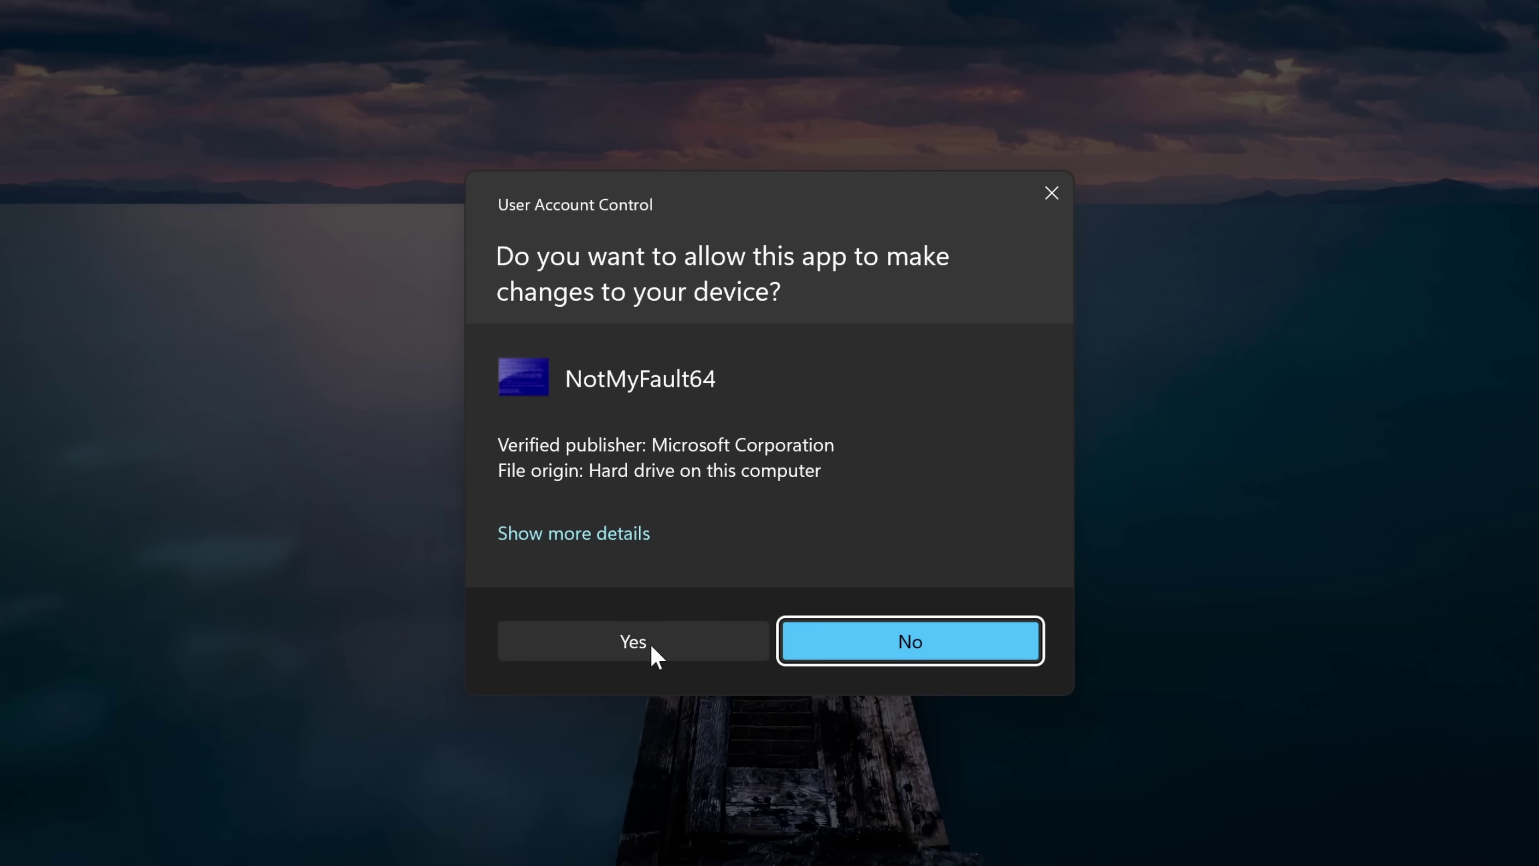
# Approve NotMyFault's administrator prompt and accept its license agreement.
pyautogui.click(652, 647)
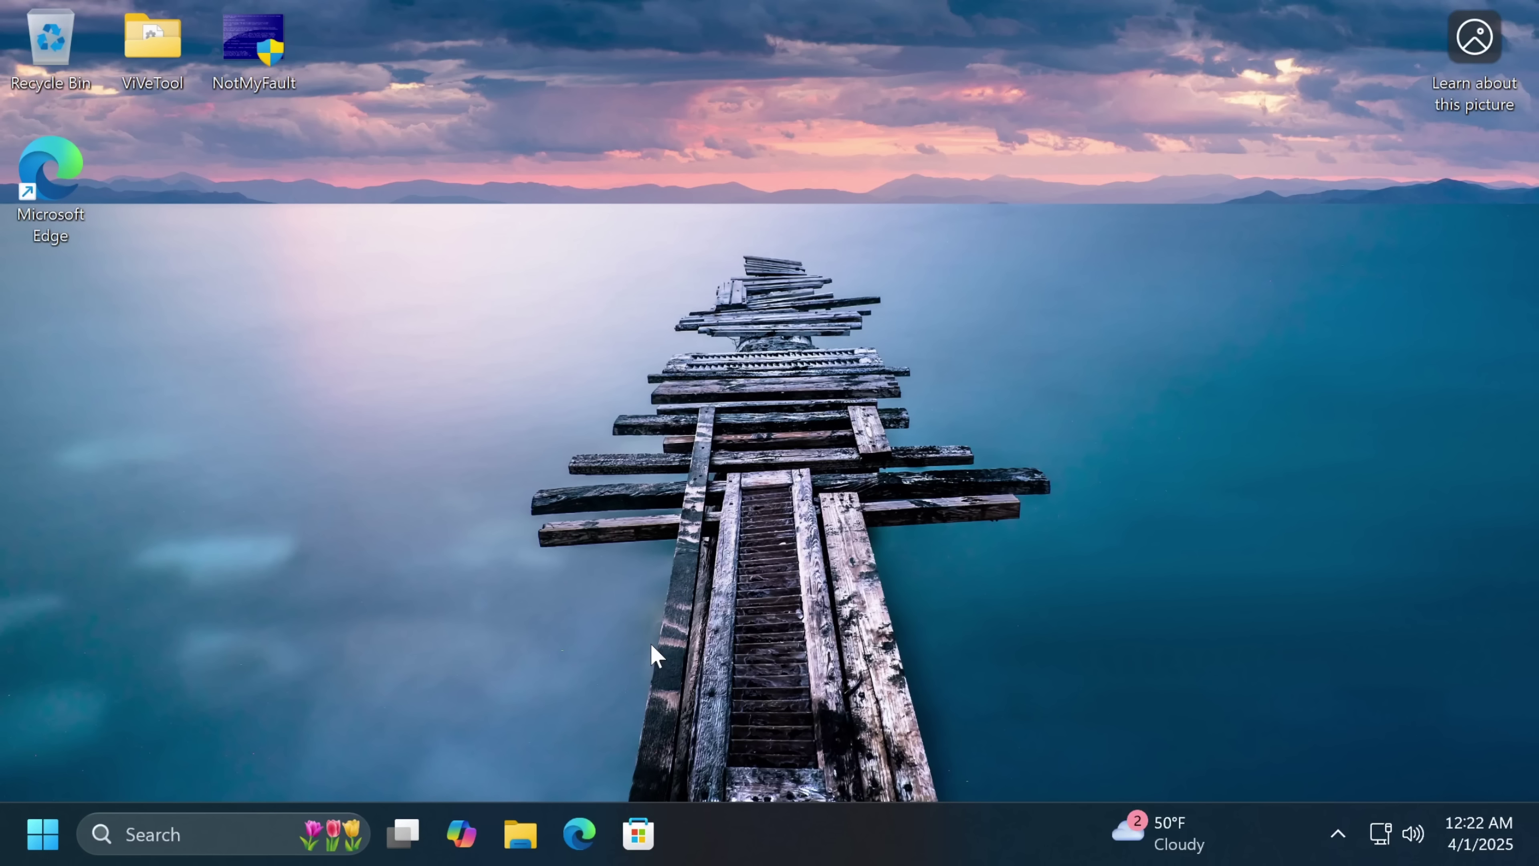
pyautogui.click(909, 583)
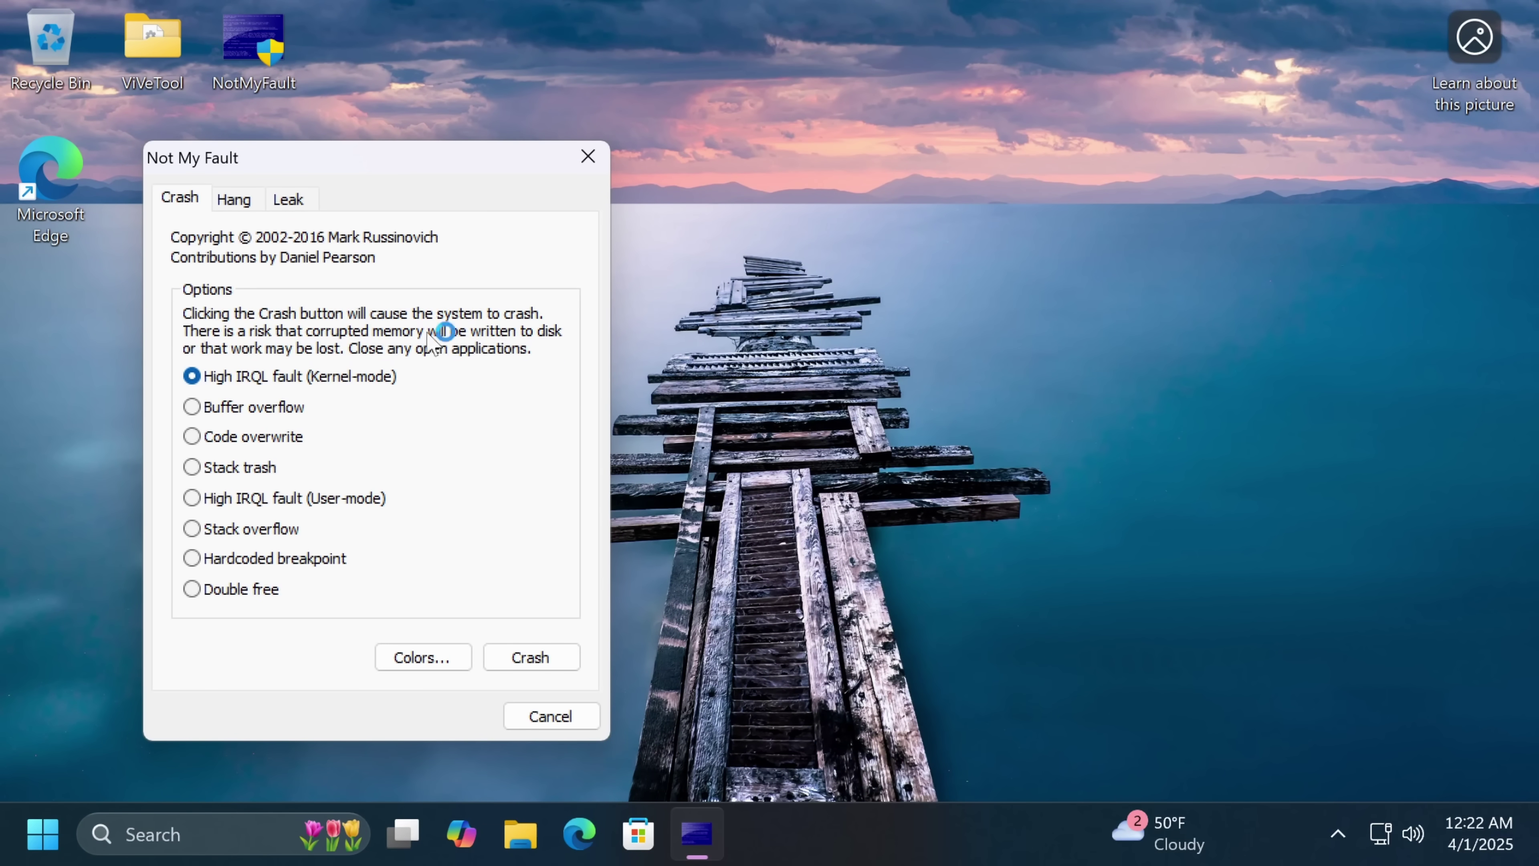
# Crash the PC with NotMyFault's High IRQL fault, then sign back in after the reboot.
pyautogui.click(537, 666)
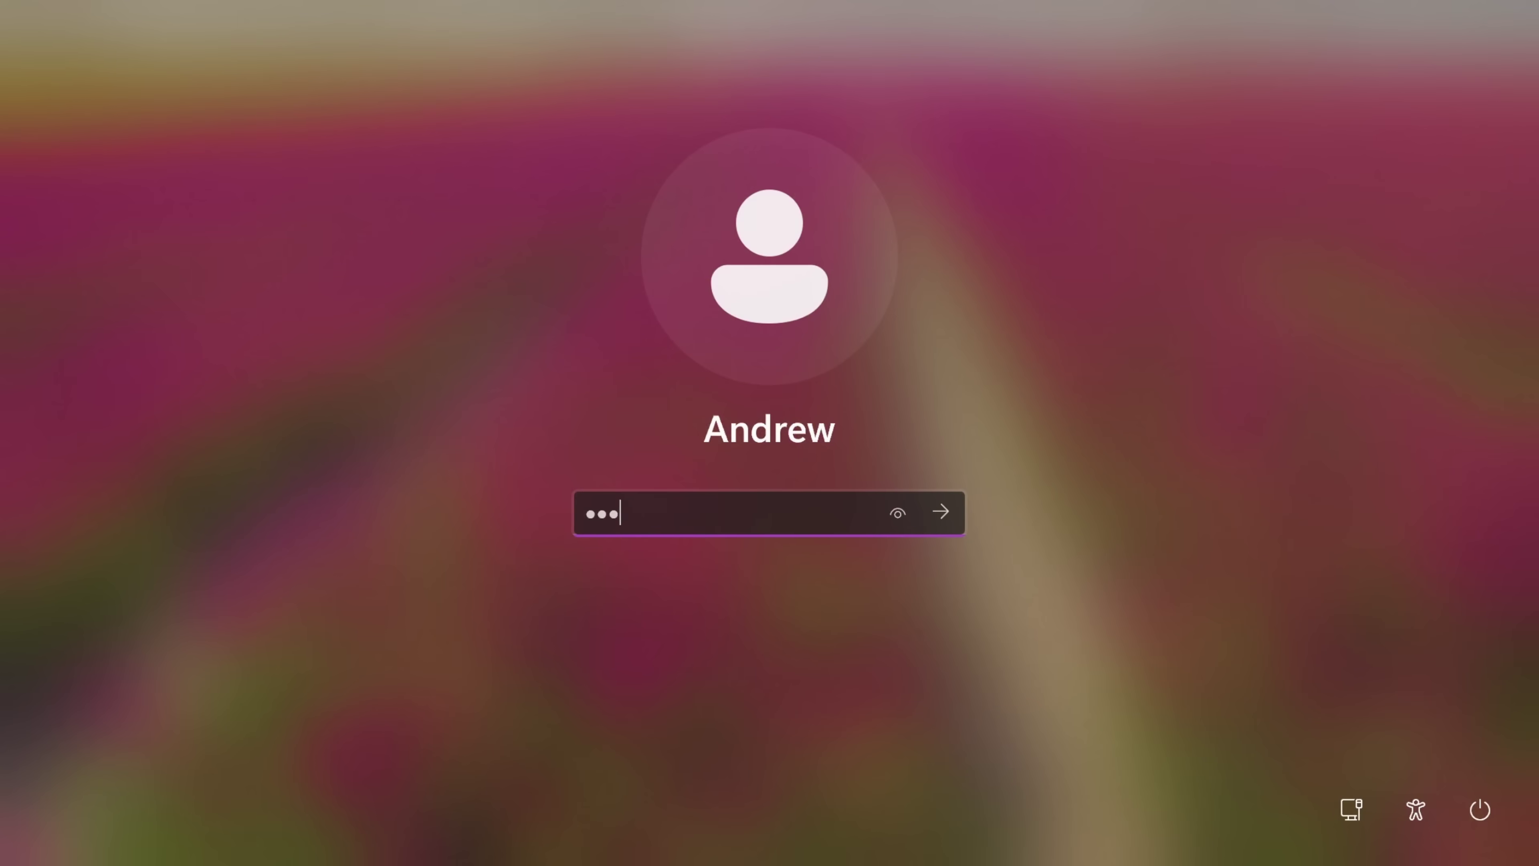
pyautogui.press('Return')
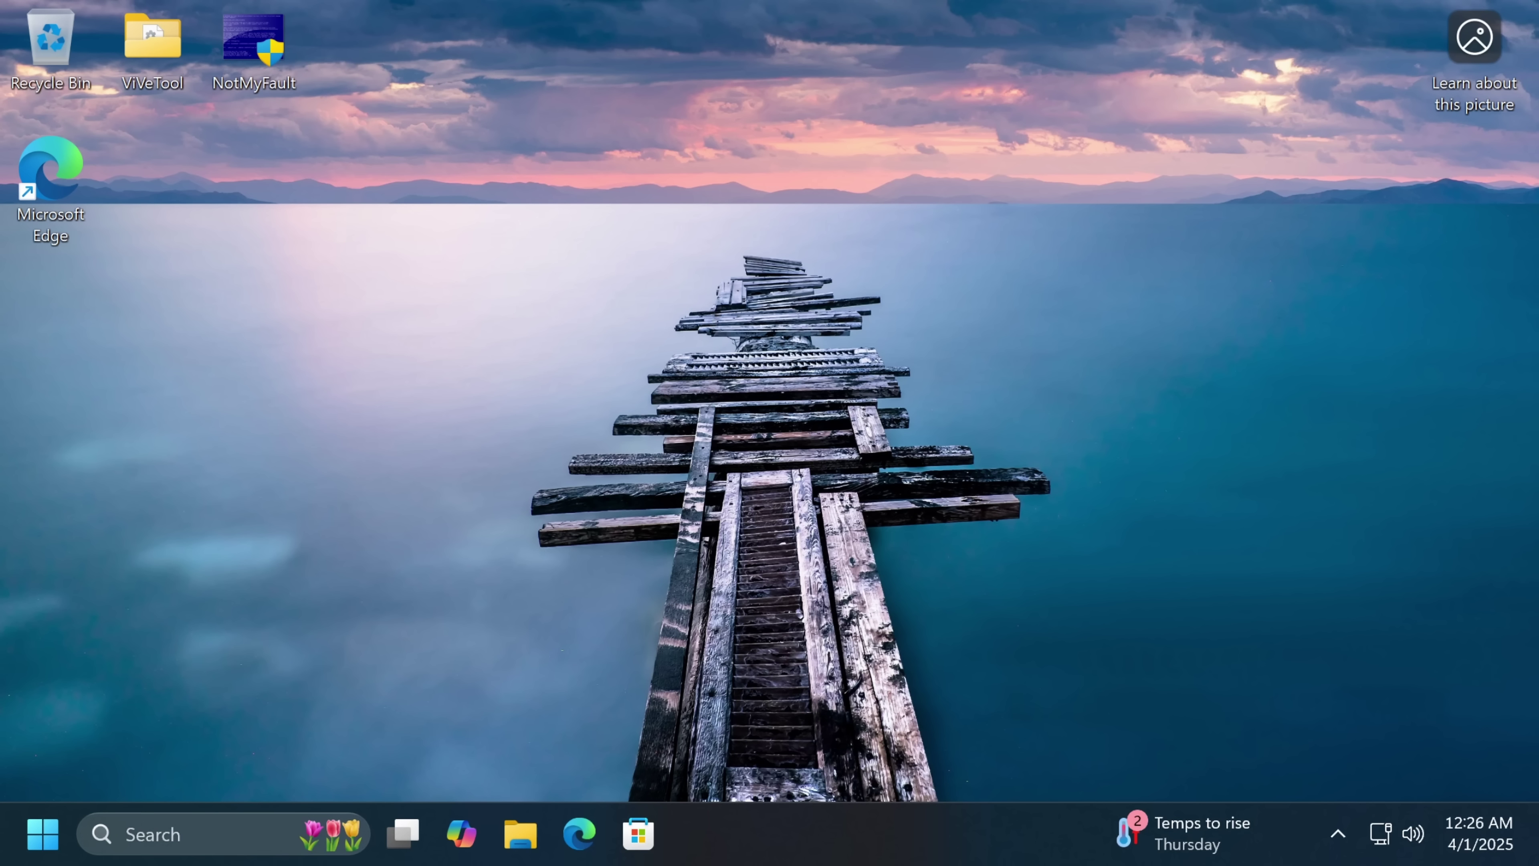
# Open Registry Editor from Windows search with administrator rights.
pyautogui.click(182, 834)
pyautogui.write('regedit')
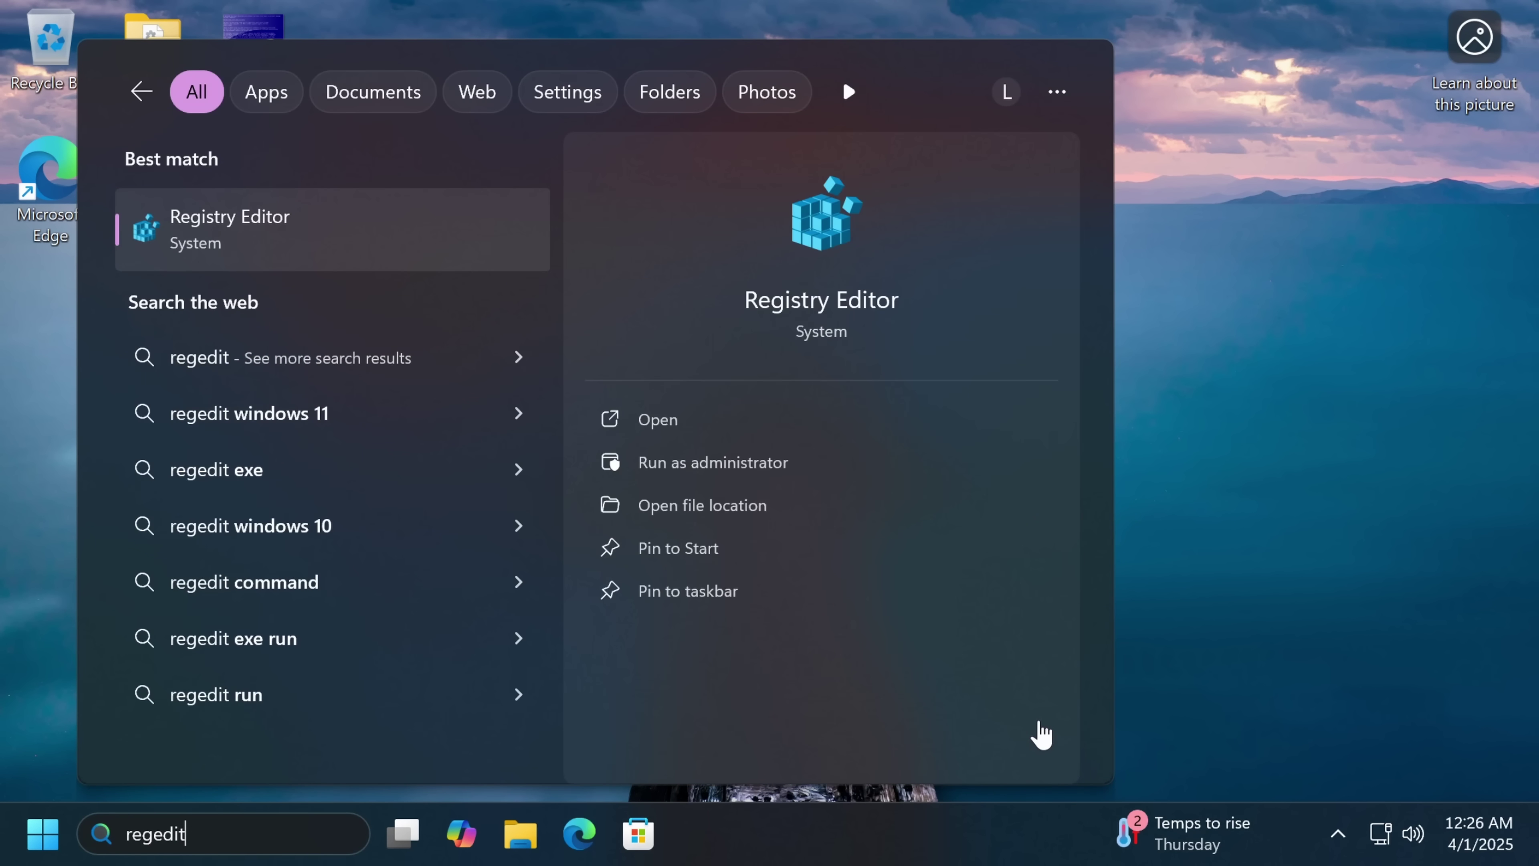
pyautogui.press('Return')
pyautogui.press('Left')
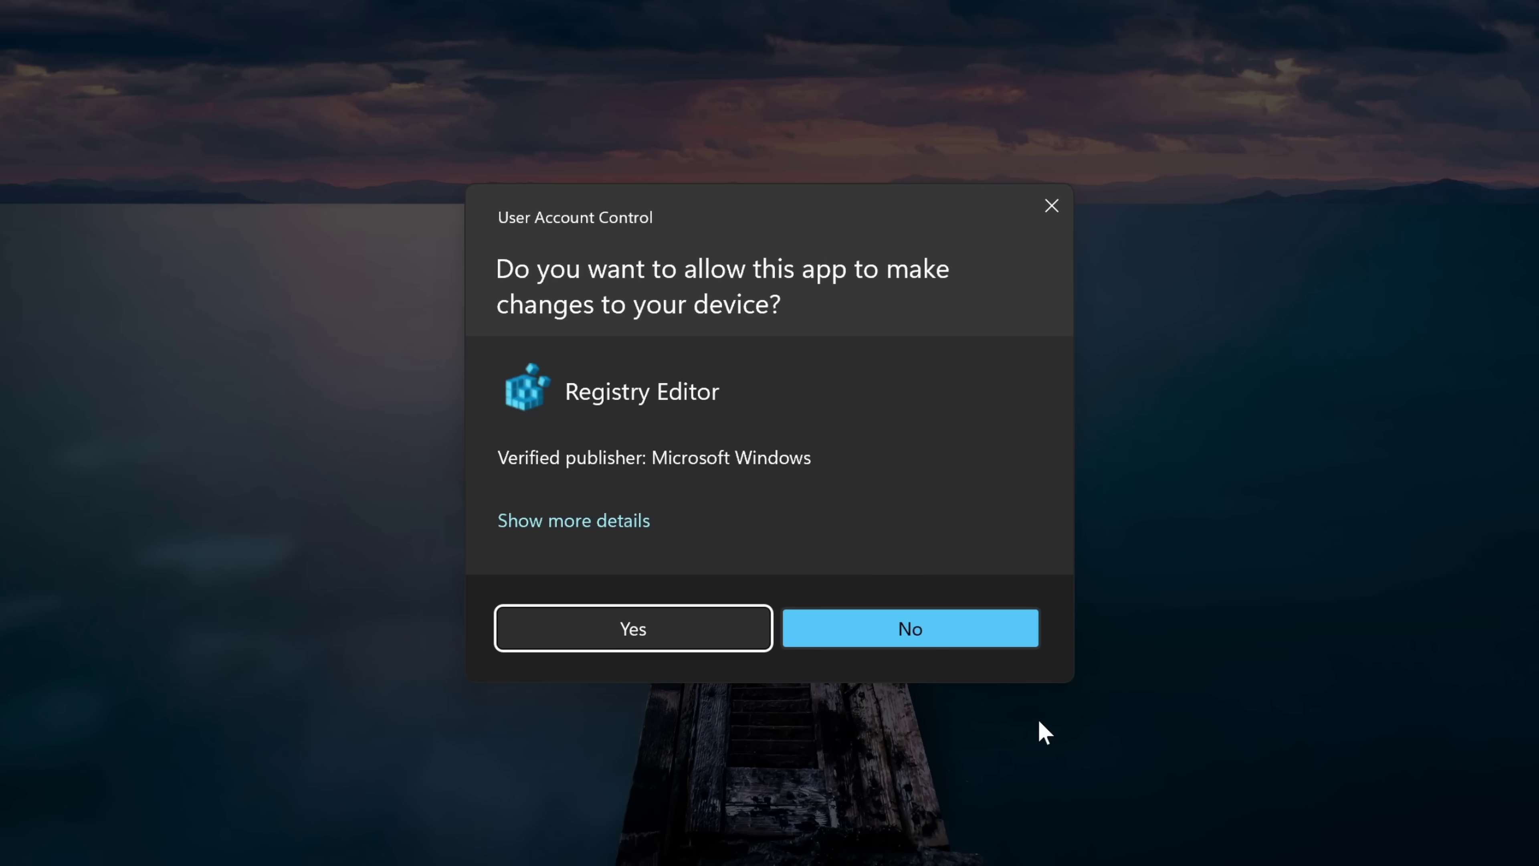
pyautogui.press('Return')
# Expand HKEY_LOCAL_MACHINE > SYSTEM > CurrentControlSet > Control and scroll down to CrashControl.
pyautogui.click(390, 213)
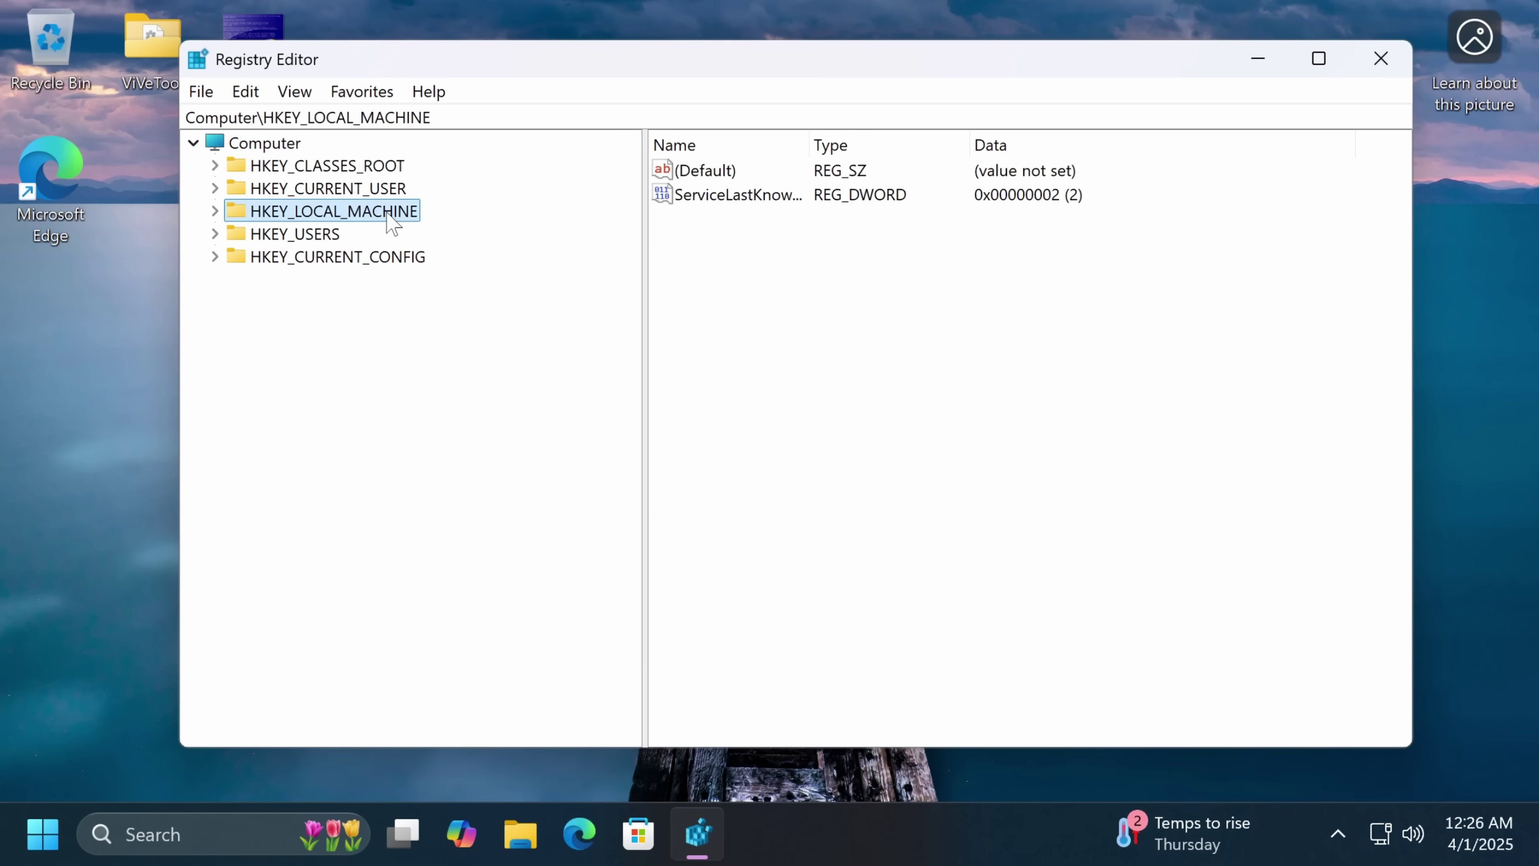
pyautogui.press('Right')
pyautogui.press('Down')
pyautogui.press('Down')
pyautogui.press('Down')
pyautogui.press('Down')
pyautogui.press('Down')
pyautogui.press('Down')
pyautogui.press('Down')
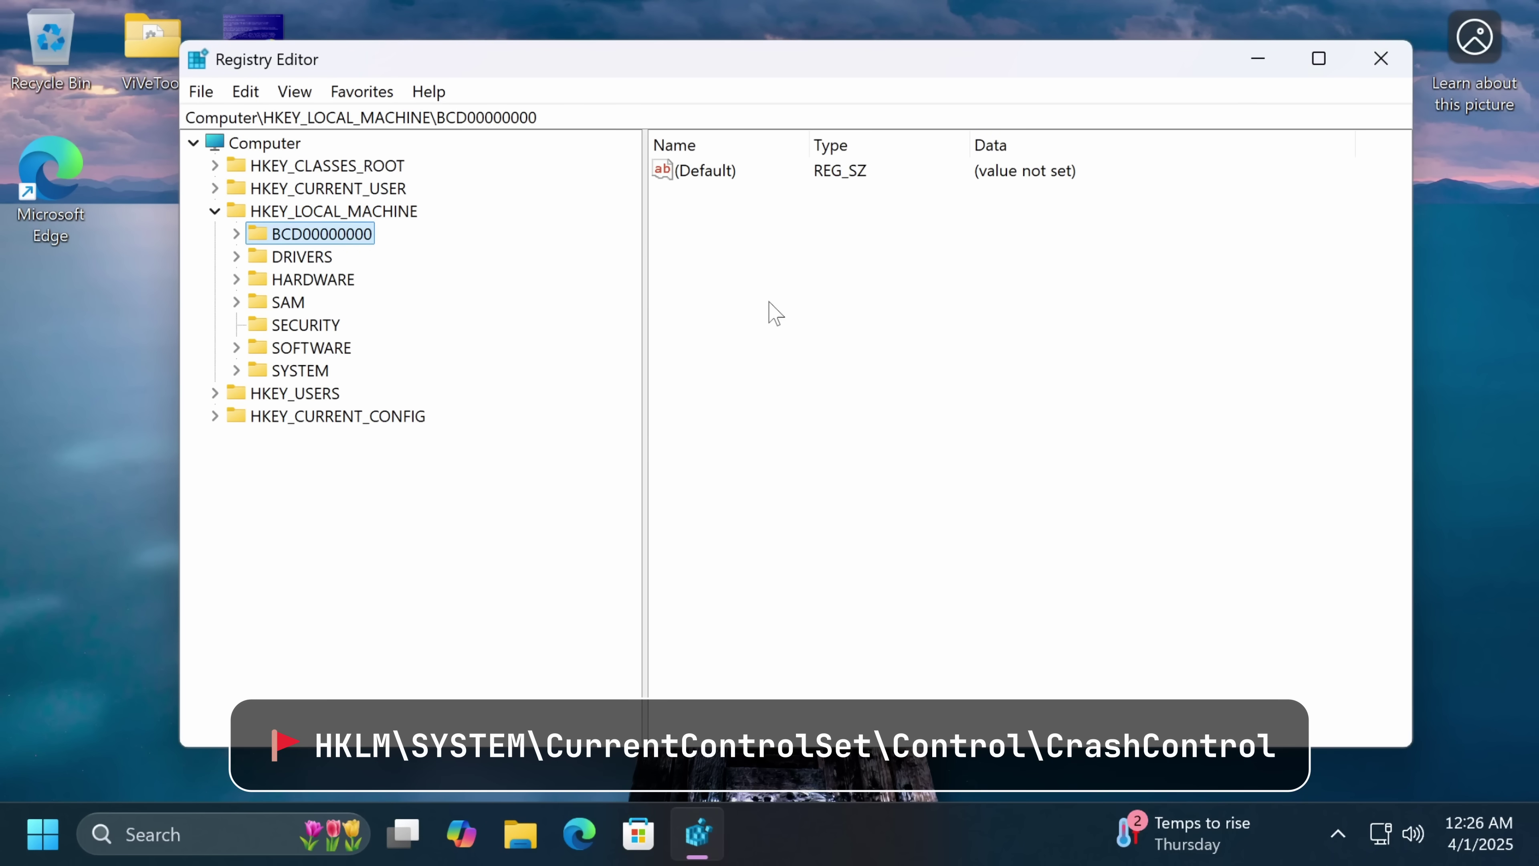
pyautogui.press('Right')
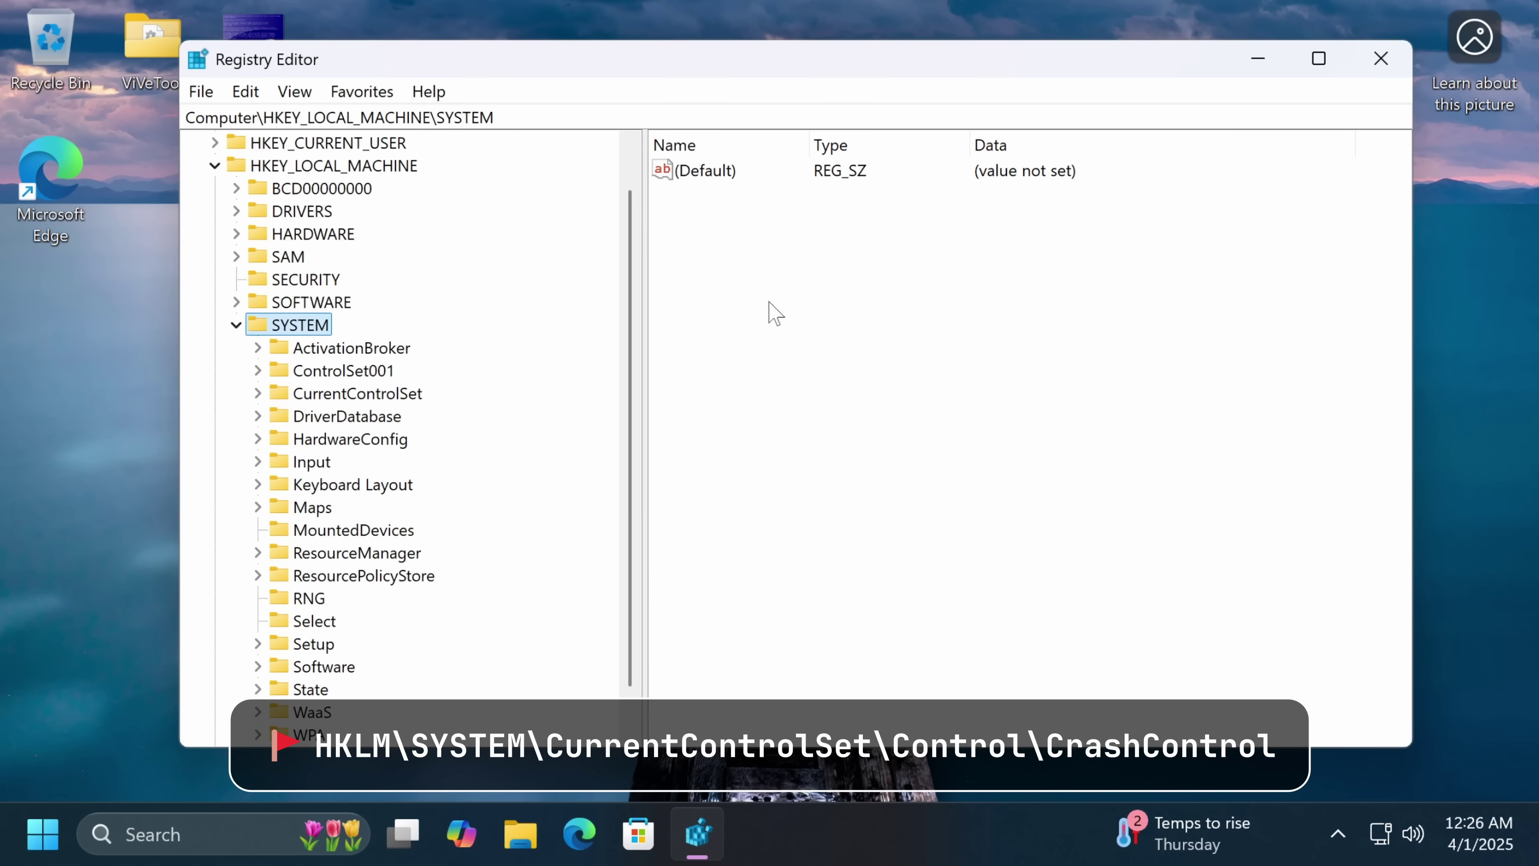
pyautogui.press('Down')
pyautogui.press('Down')
pyautogui.press('Down')
pyautogui.press('Right')
pyautogui.press('Down')
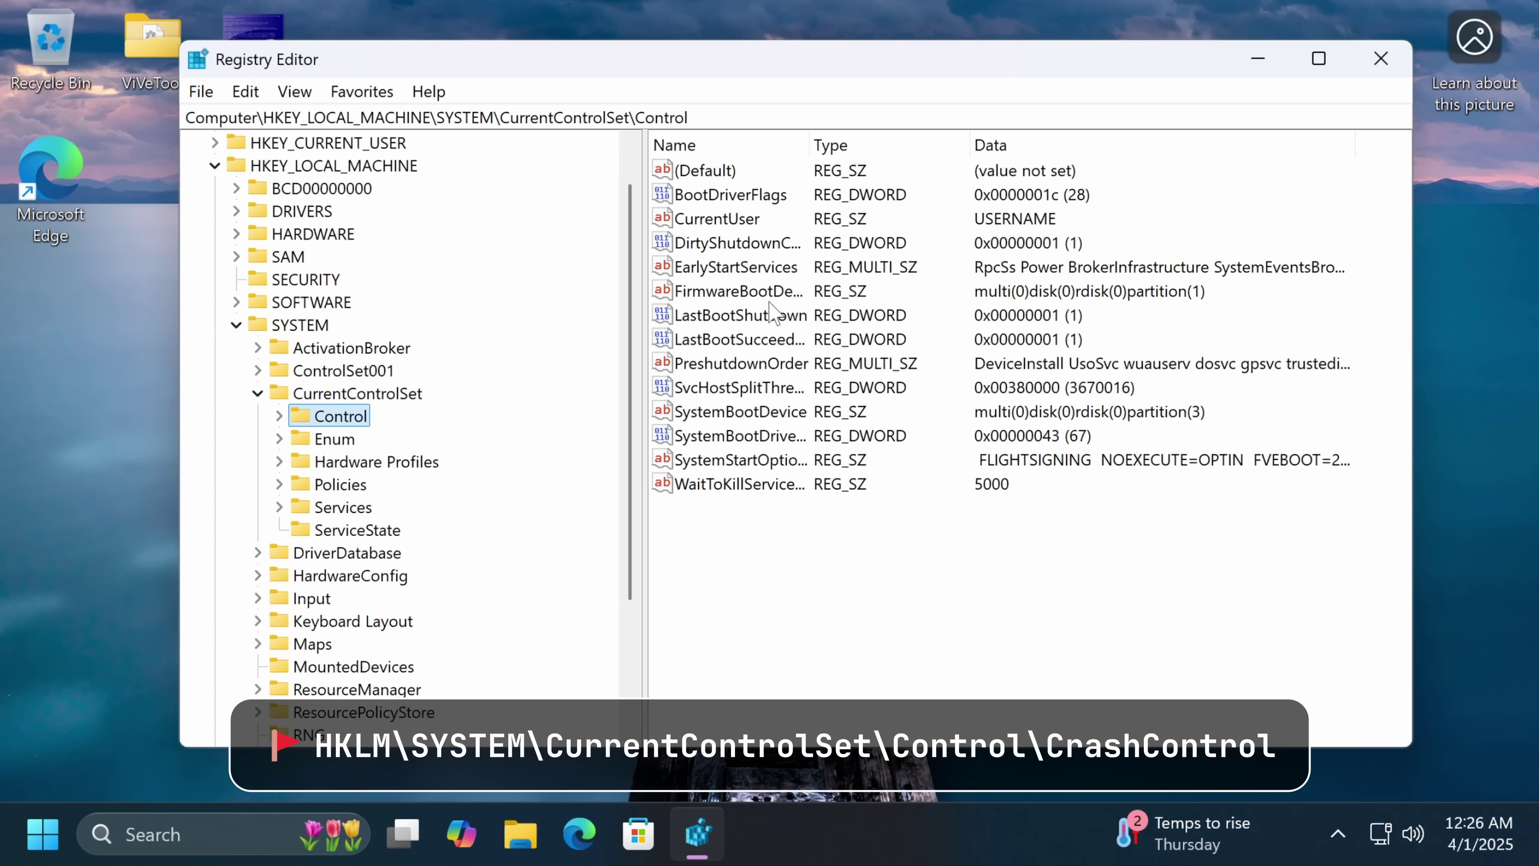
pyautogui.press('Right')
pyautogui.press('Down')
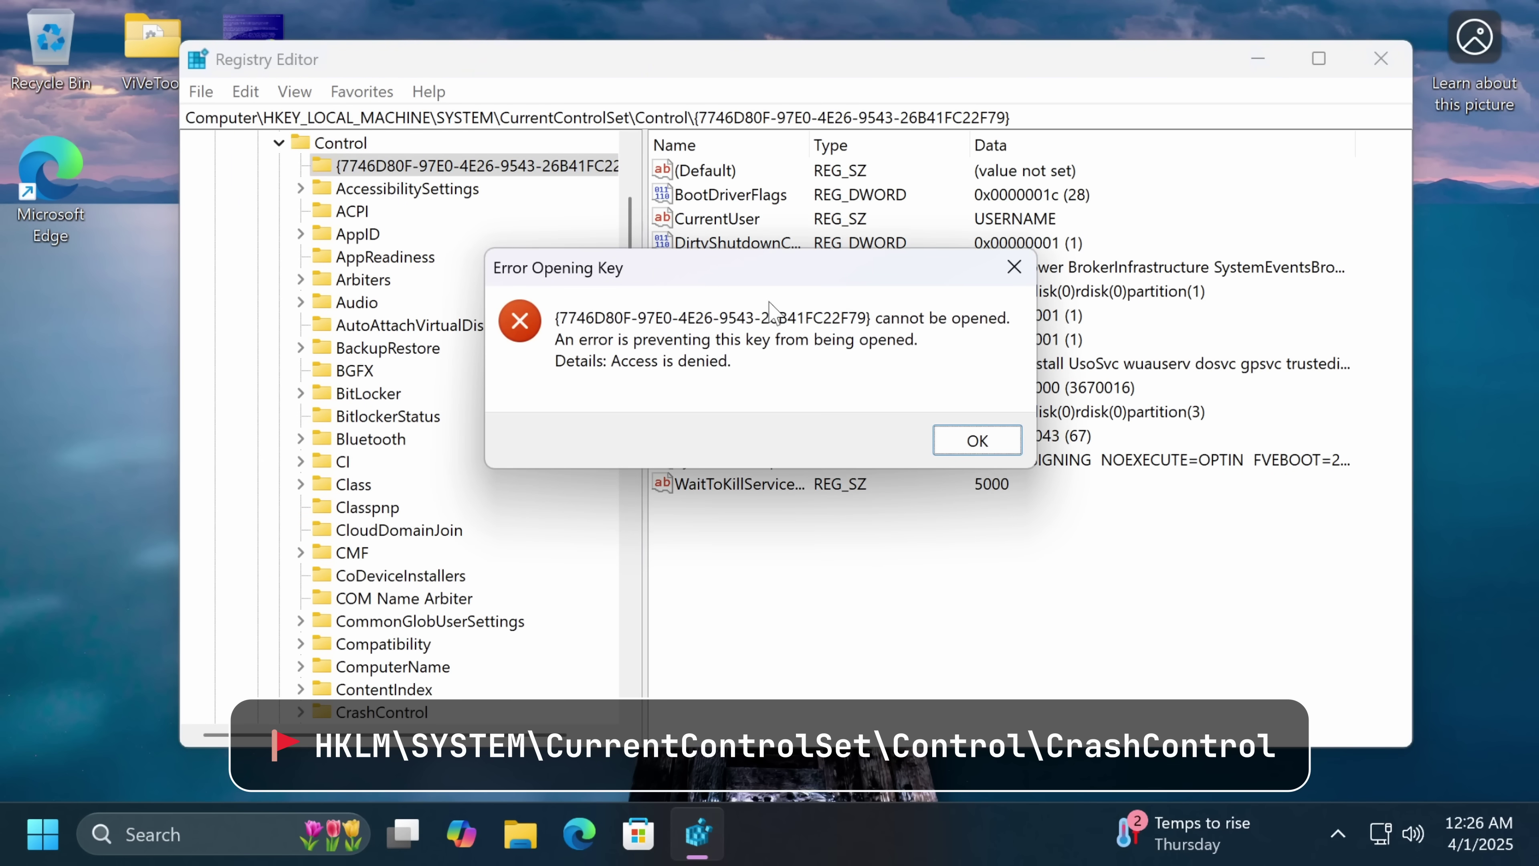
pyautogui.click(972, 439)
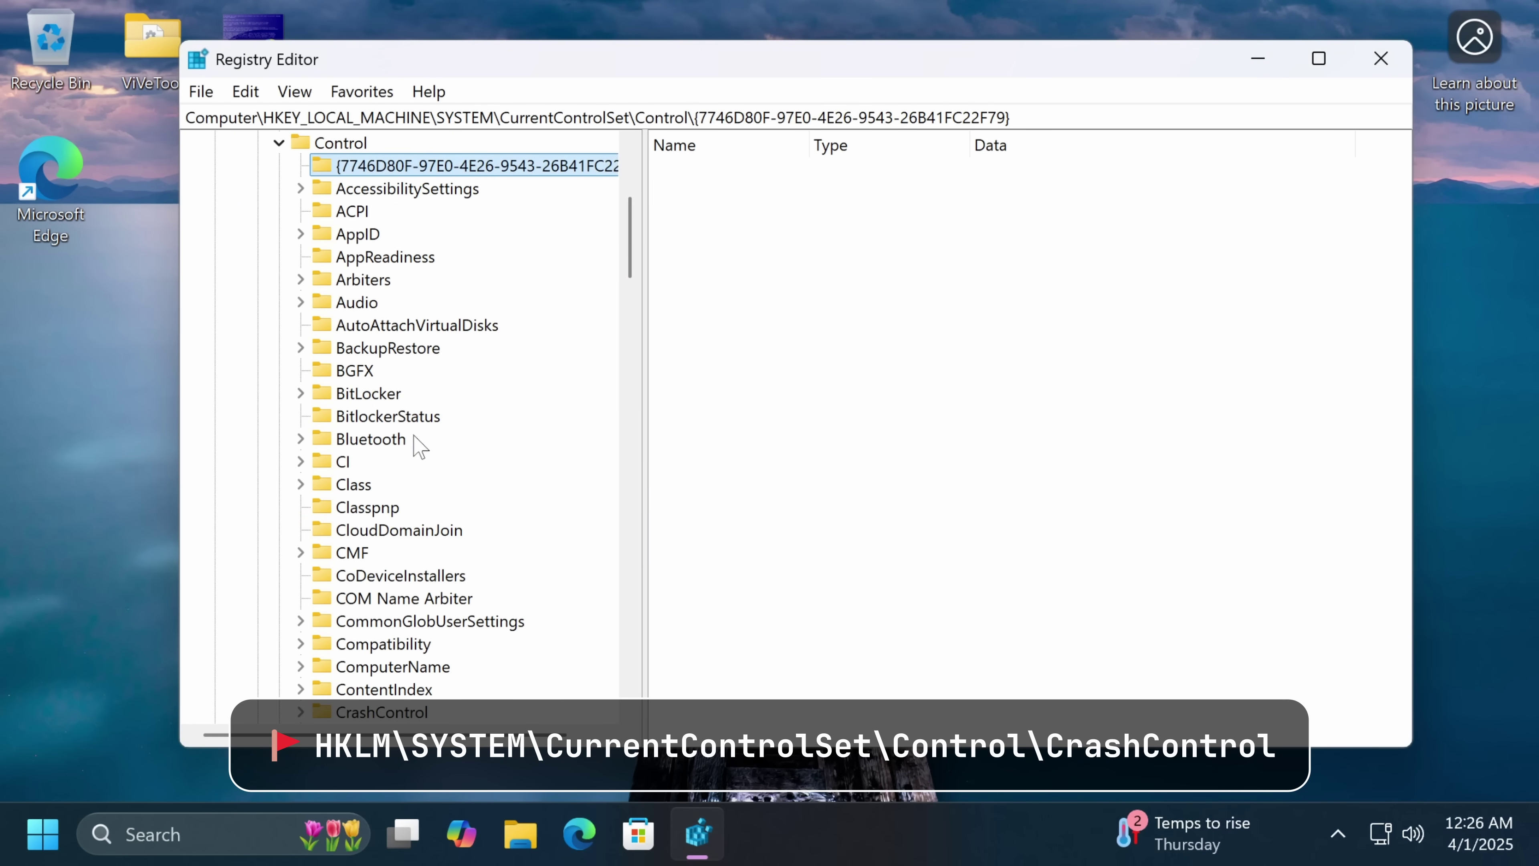
pyautogui.scroll(-2, 410, 443)
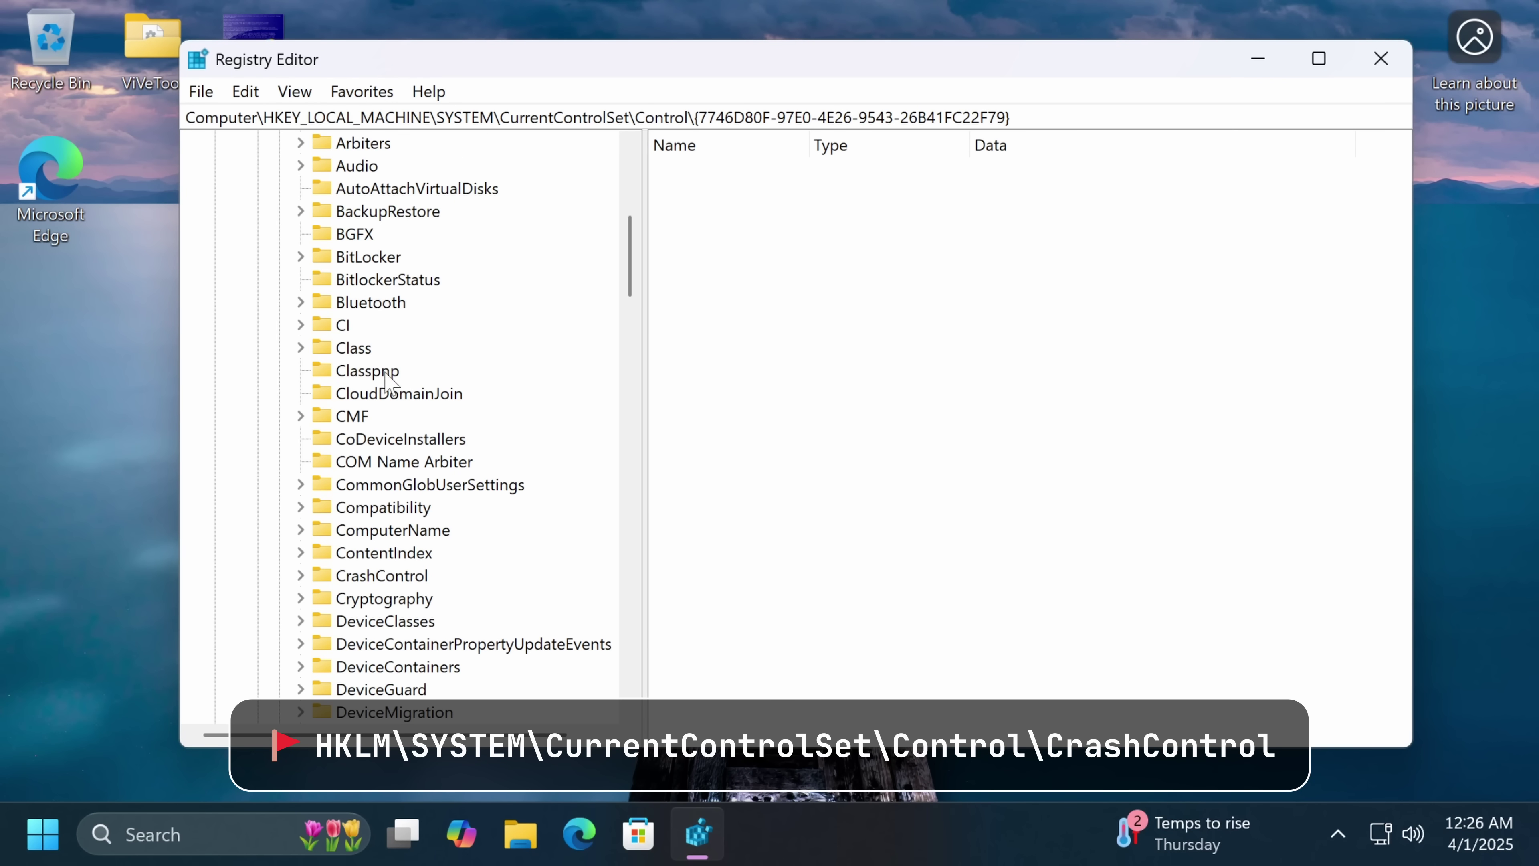
pyautogui.scroll(-2, 352, 581)
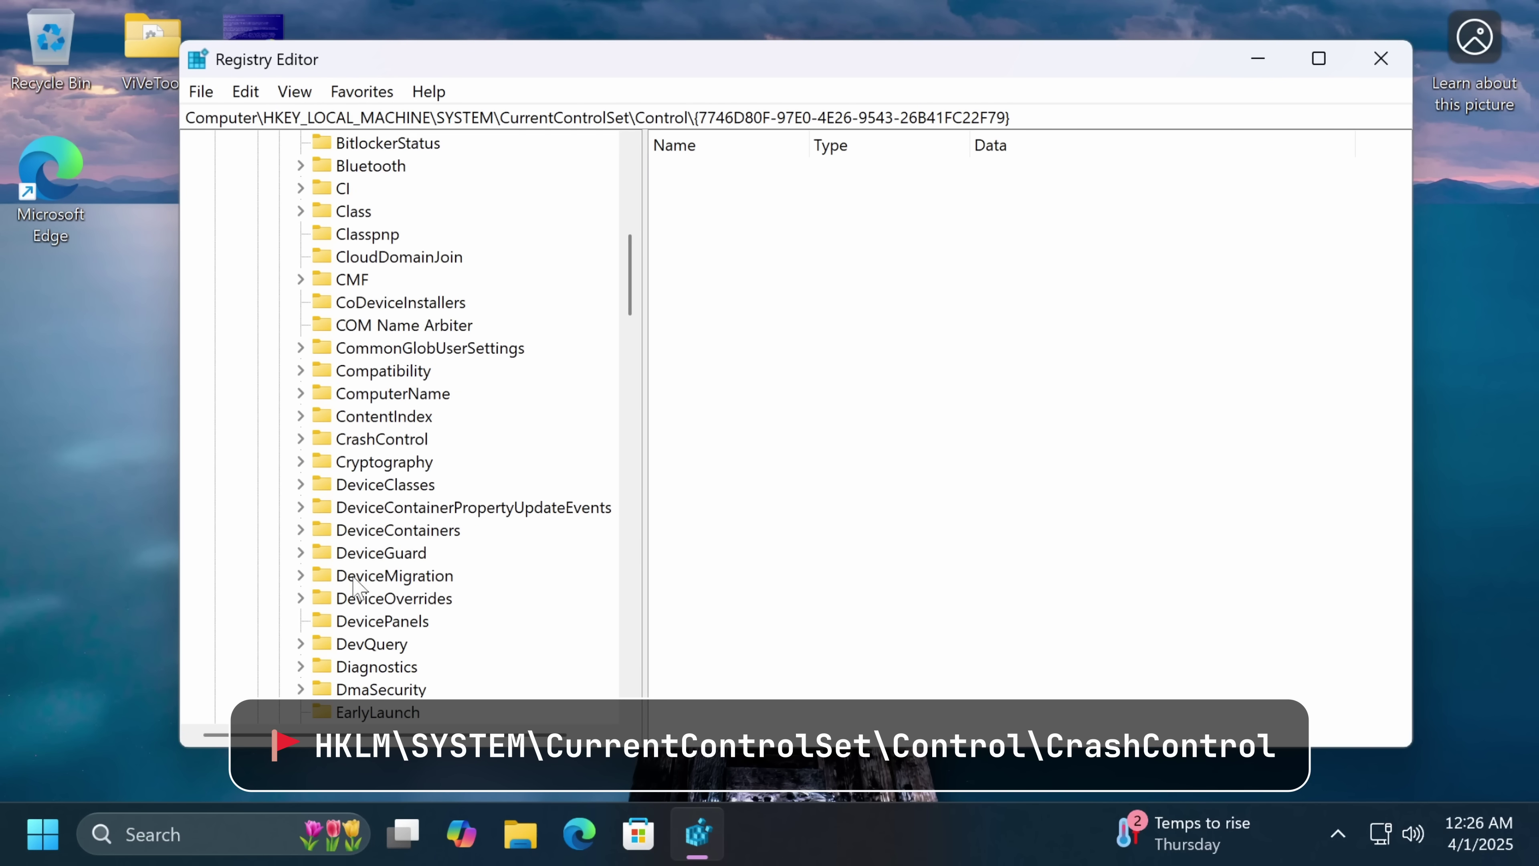
# Select CrashControl and create a DWORD (32-bit) value DisplayParameters with data 4.
pyautogui.click(363, 441)
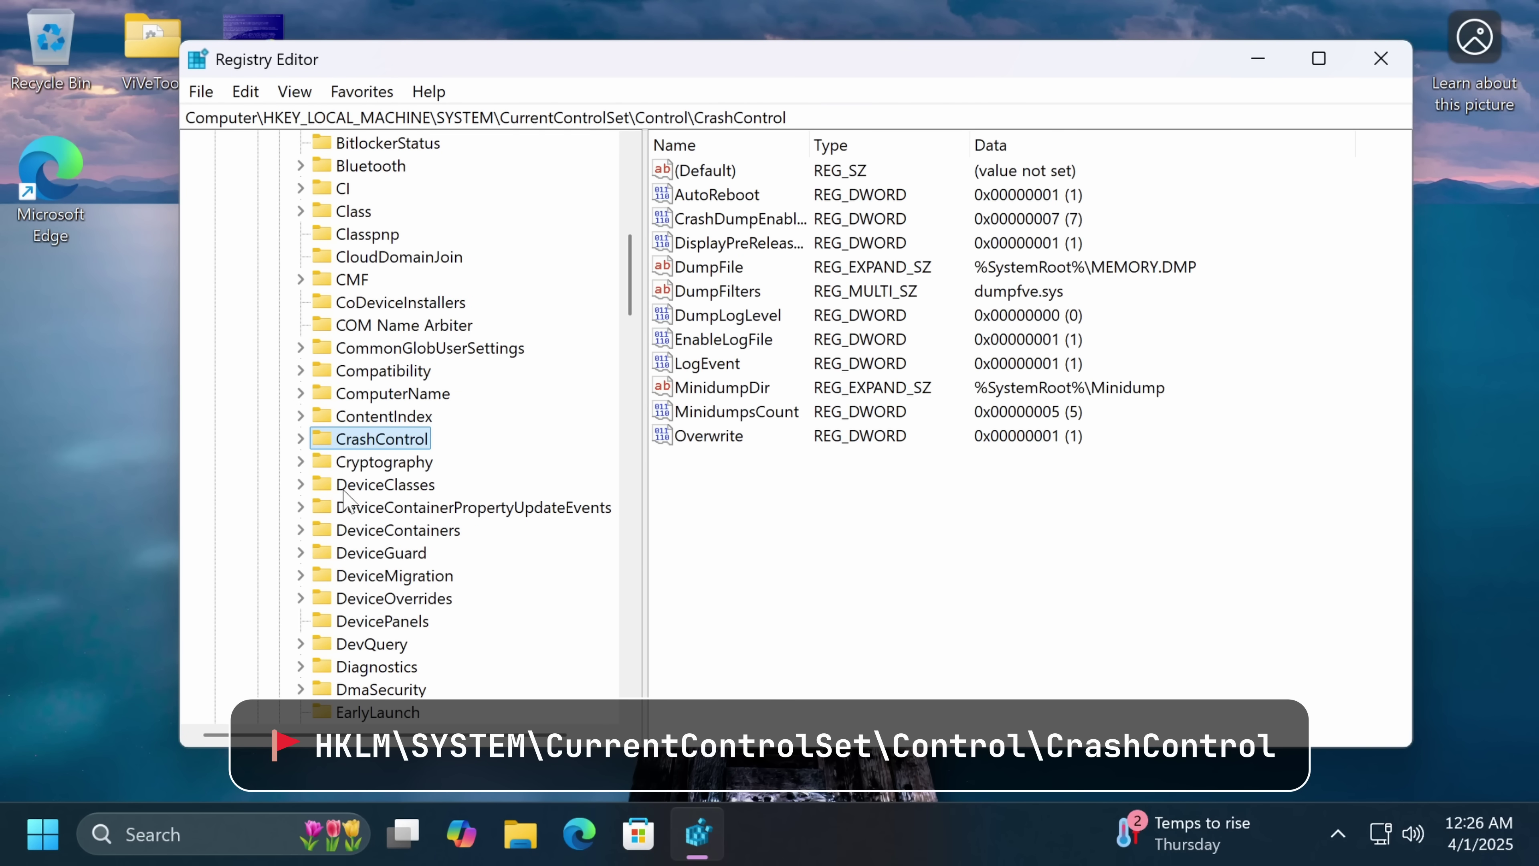
pyautogui.click(852, 529)
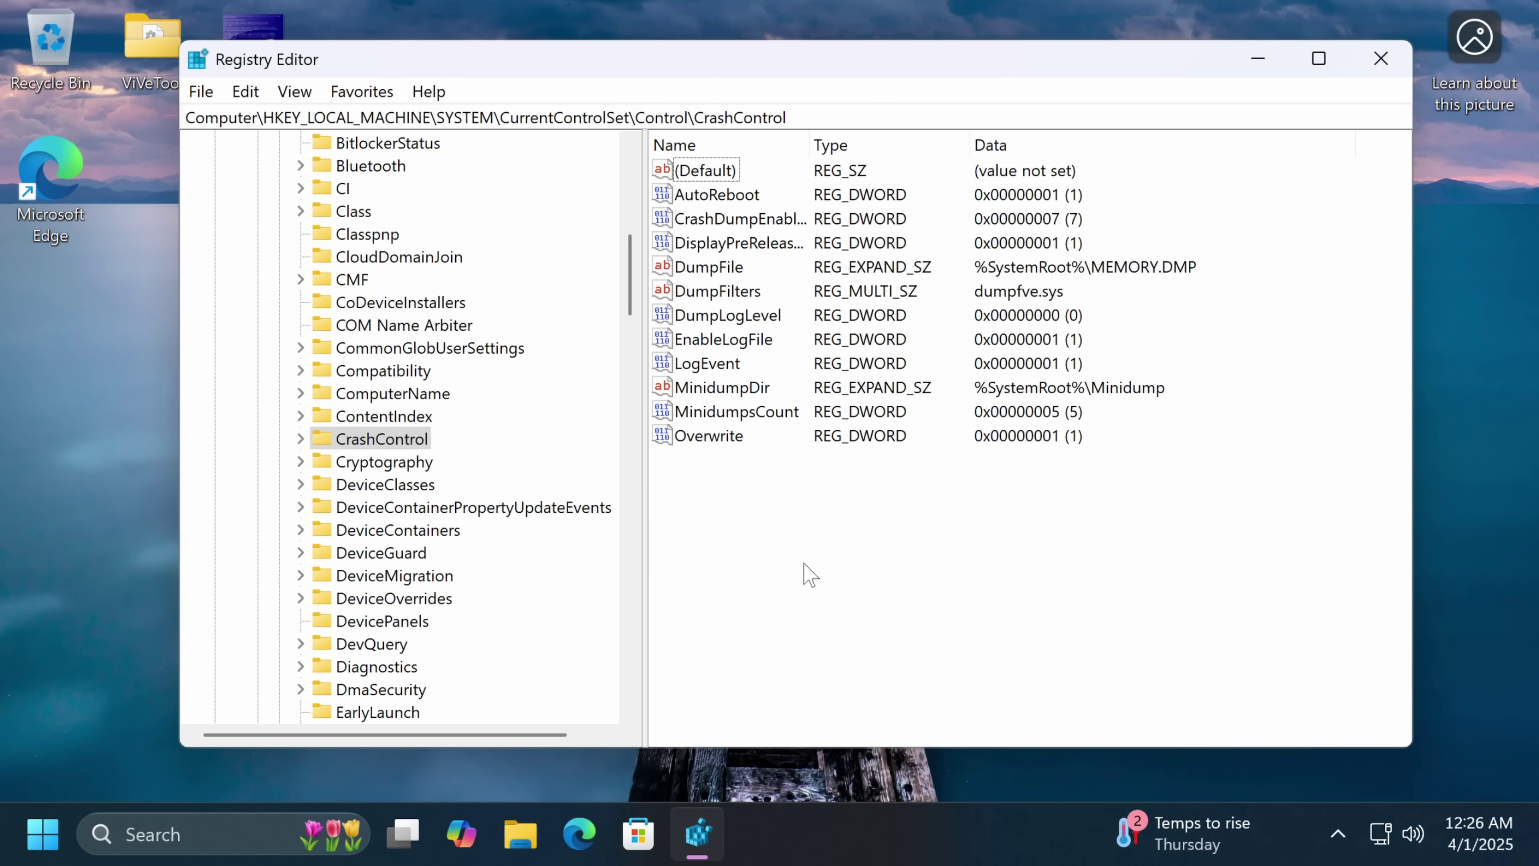
pyautogui.rightClick(754, 499)
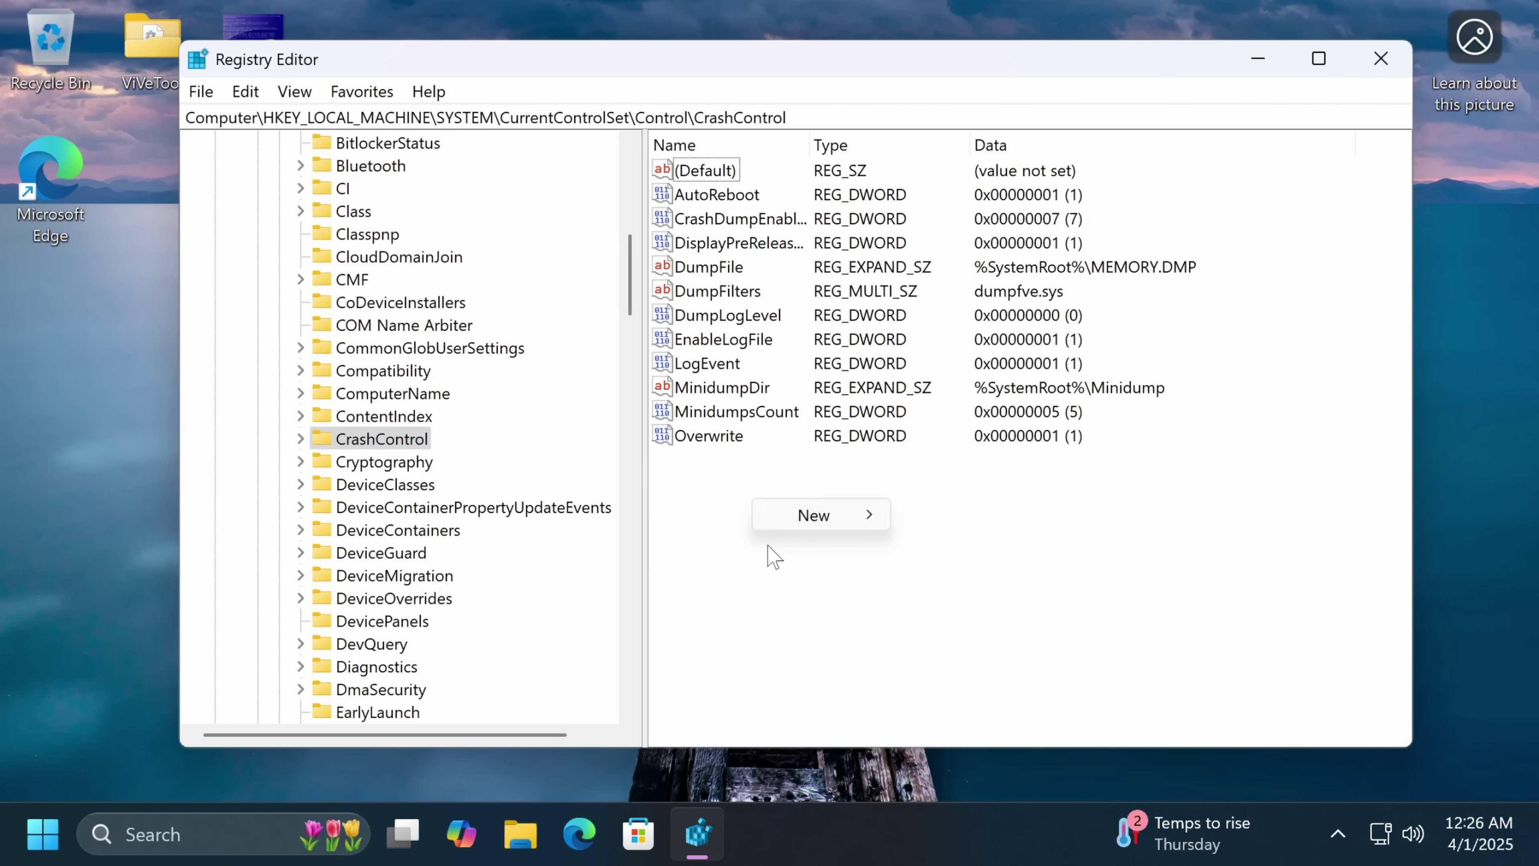
pyautogui.moveTo(801, 519)
pyautogui.click(985, 612)
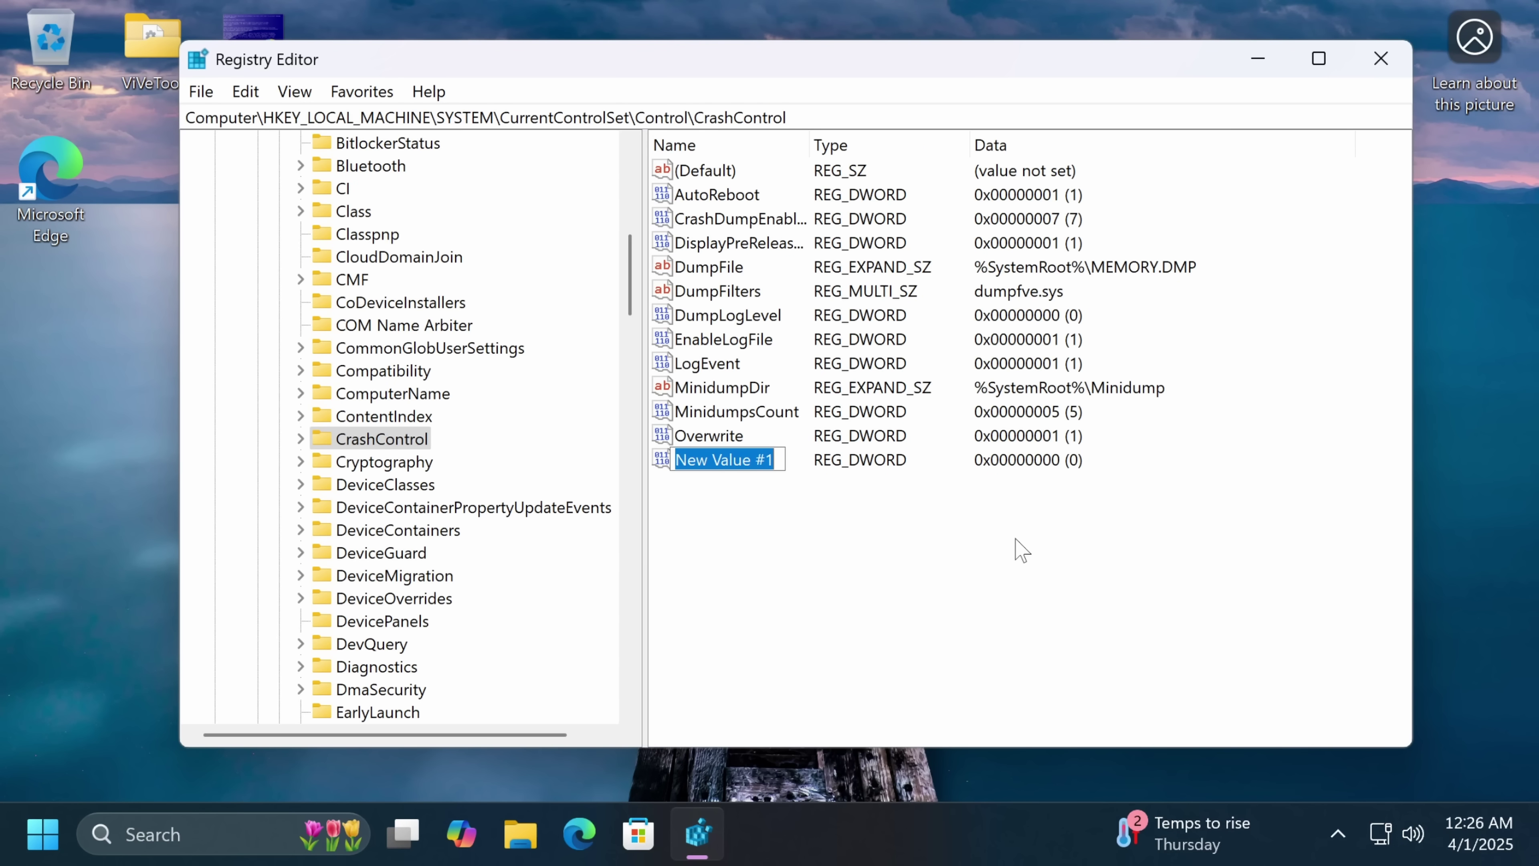
pyautogui.write('DisplayPar')
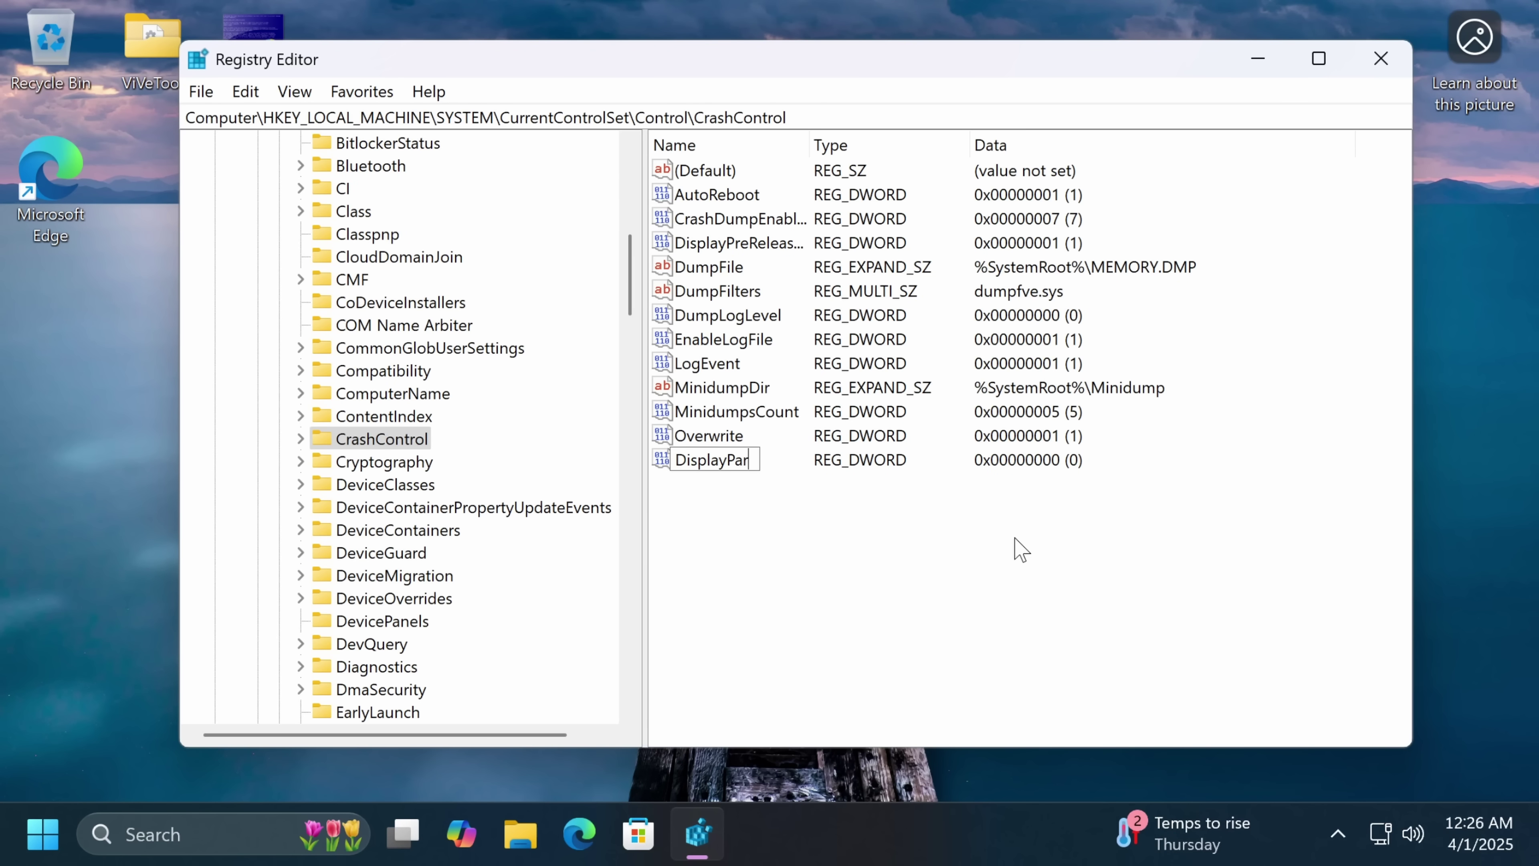
pyautogui.write('ameters')
pyautogui.press('Return')
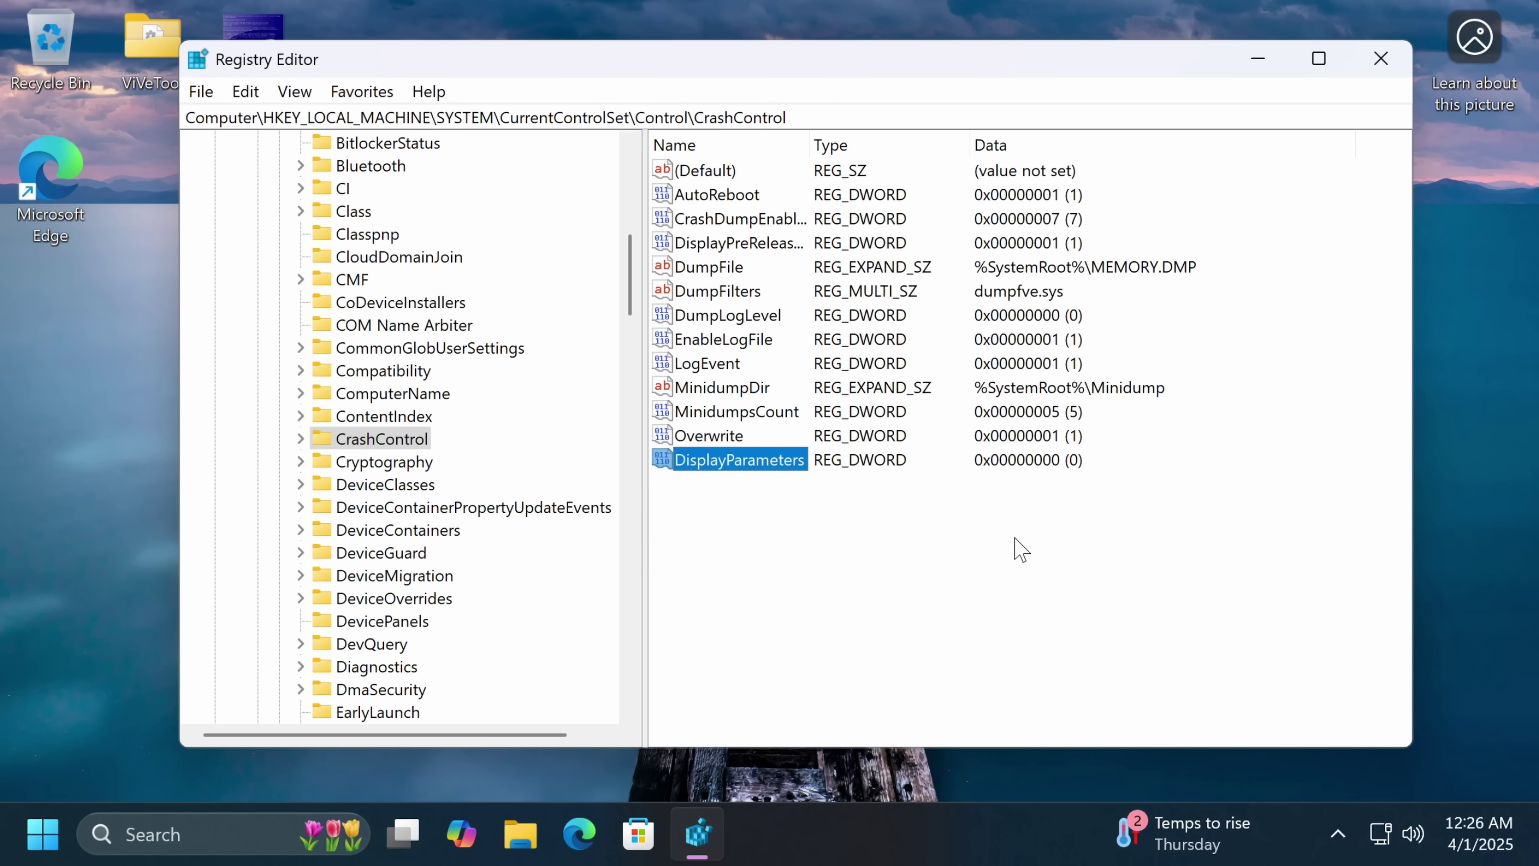
pyautogui.press('Return')
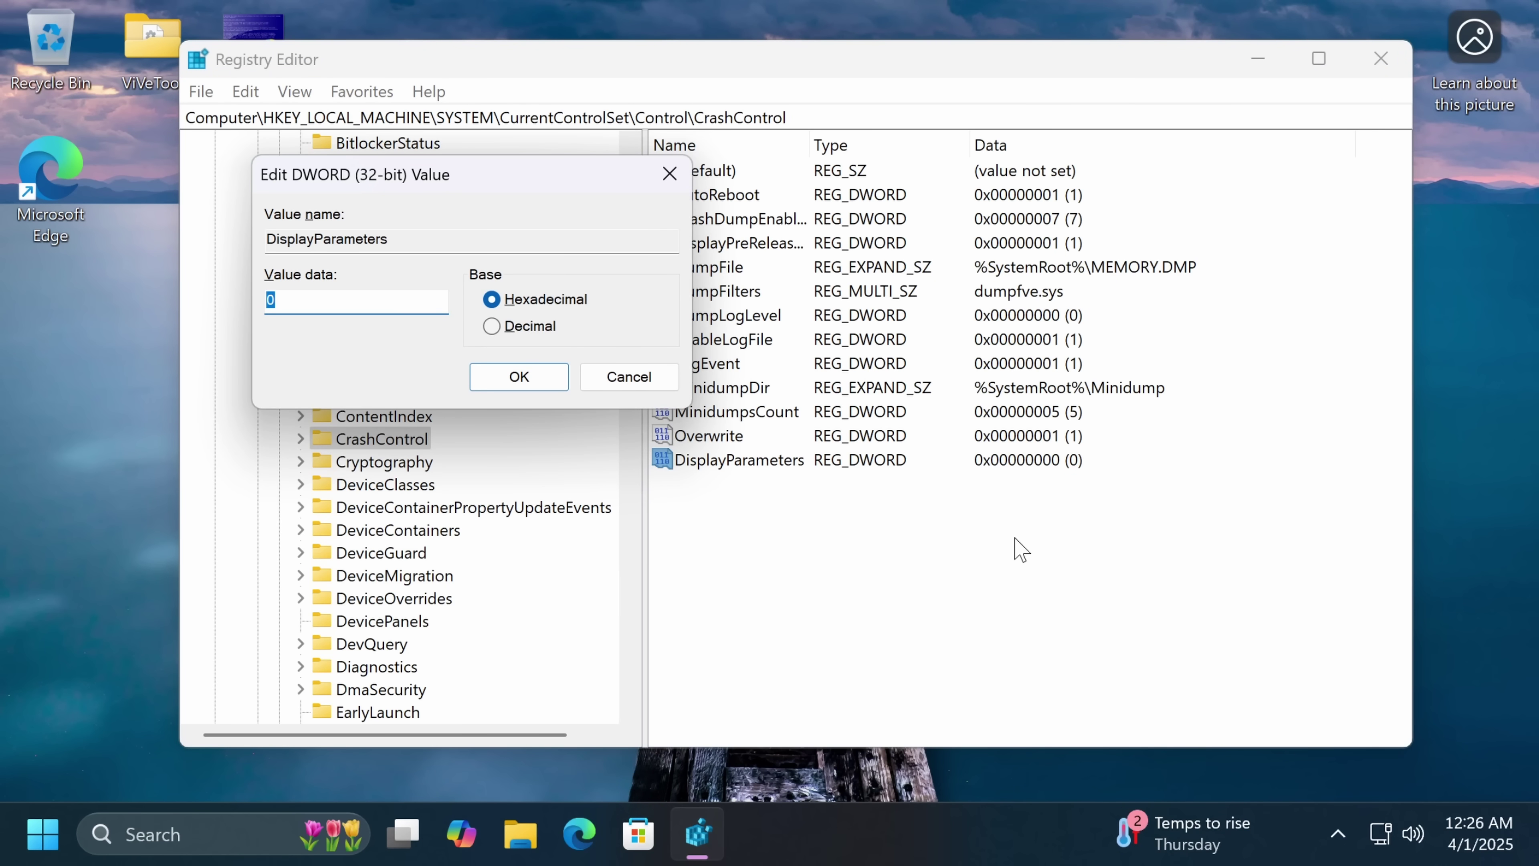
pyautogui.write('4')
pyautogui.press('Return')
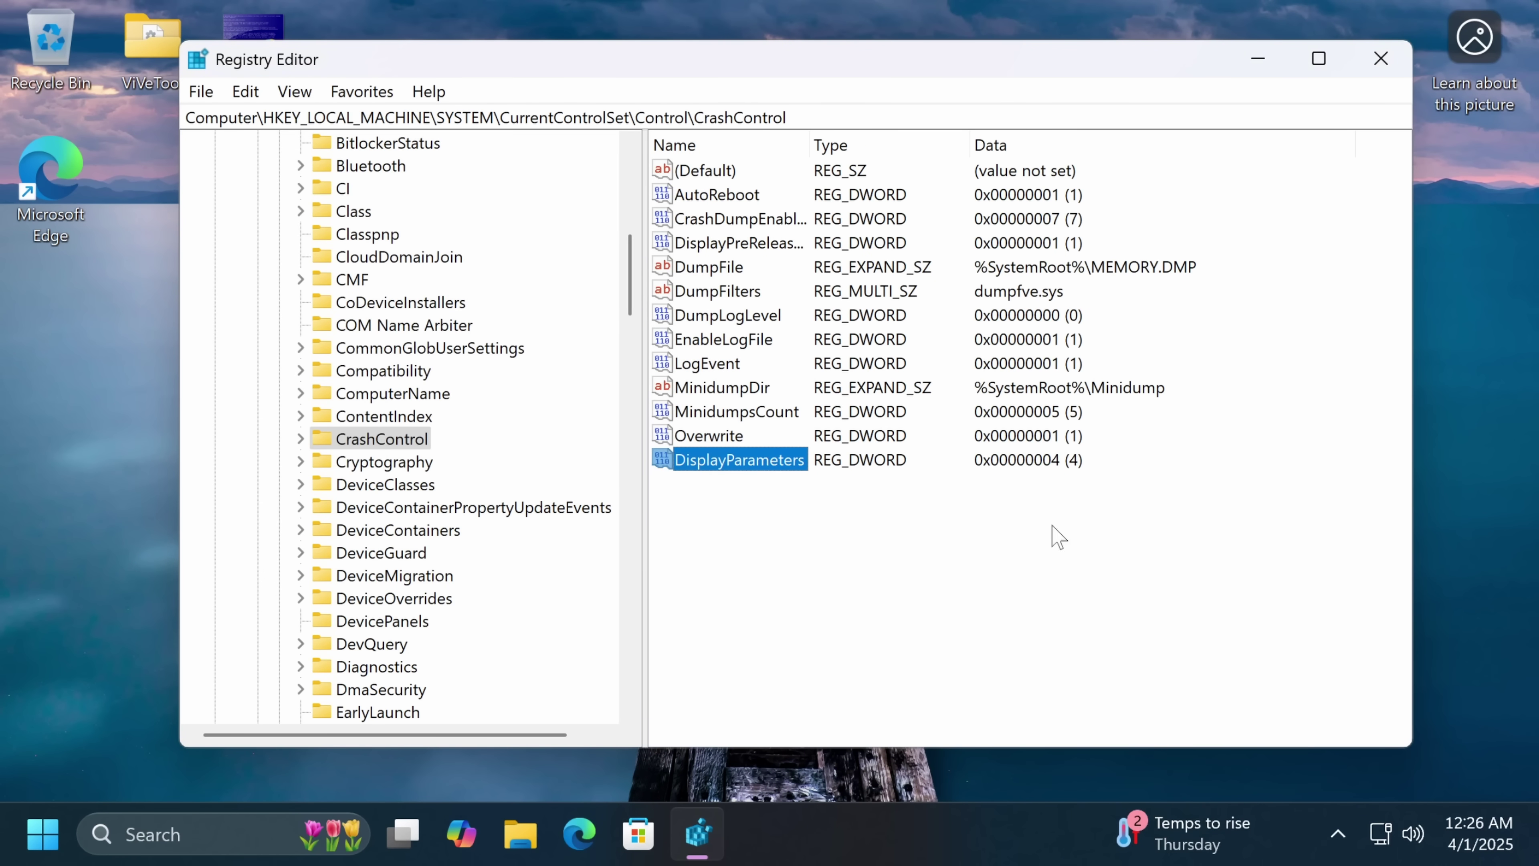
# Create a second DWORD (32-bit) value, DisablePromo, and set its data to 1.
pyautogui.rightClick(777, 503)
pyautogui.moveTo(835, 523)
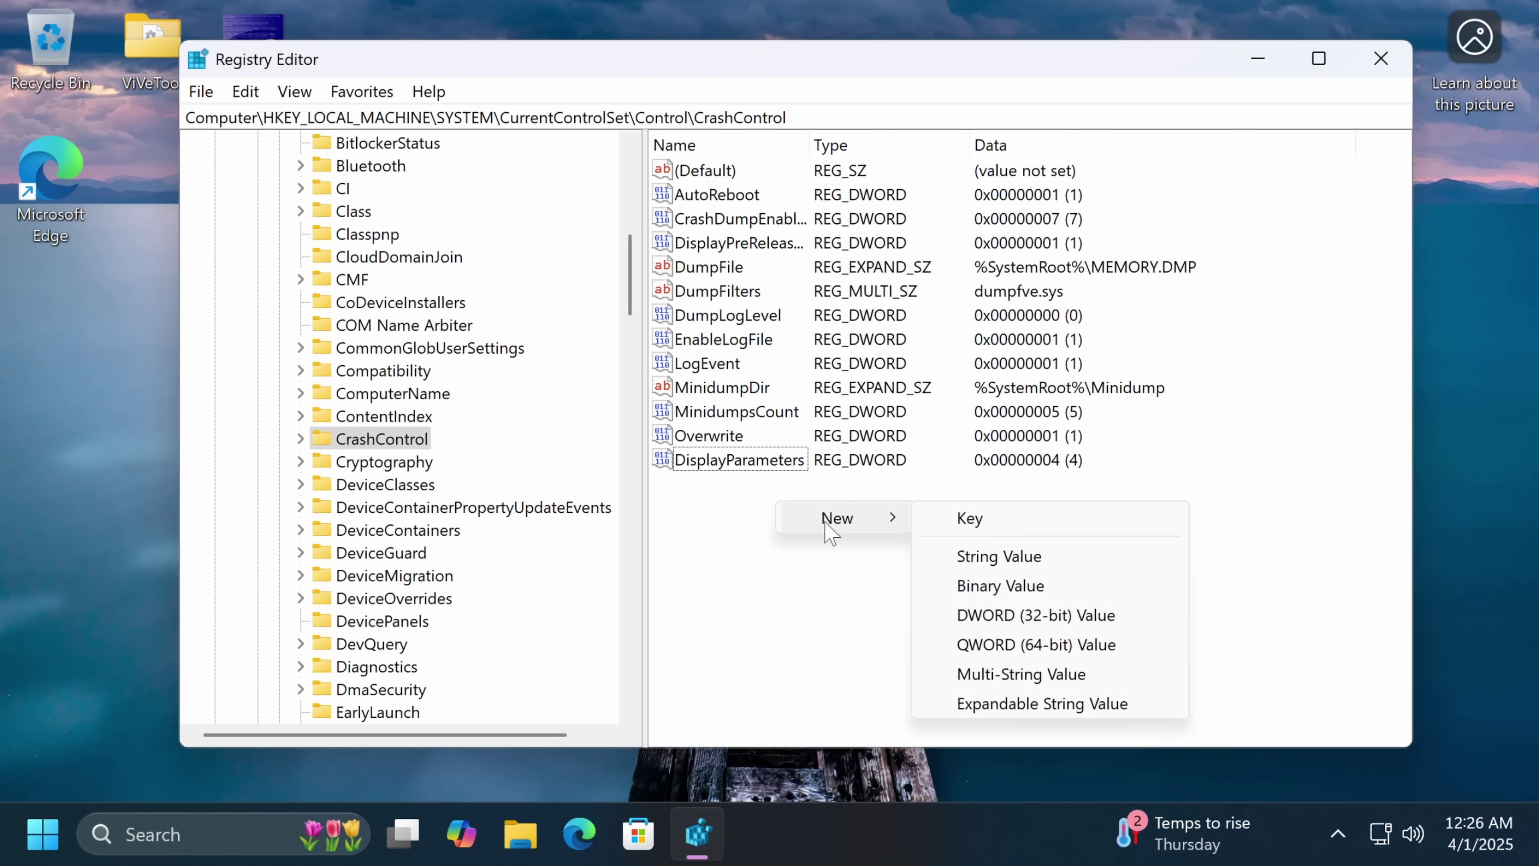
pyautogui.click(1010, 617)
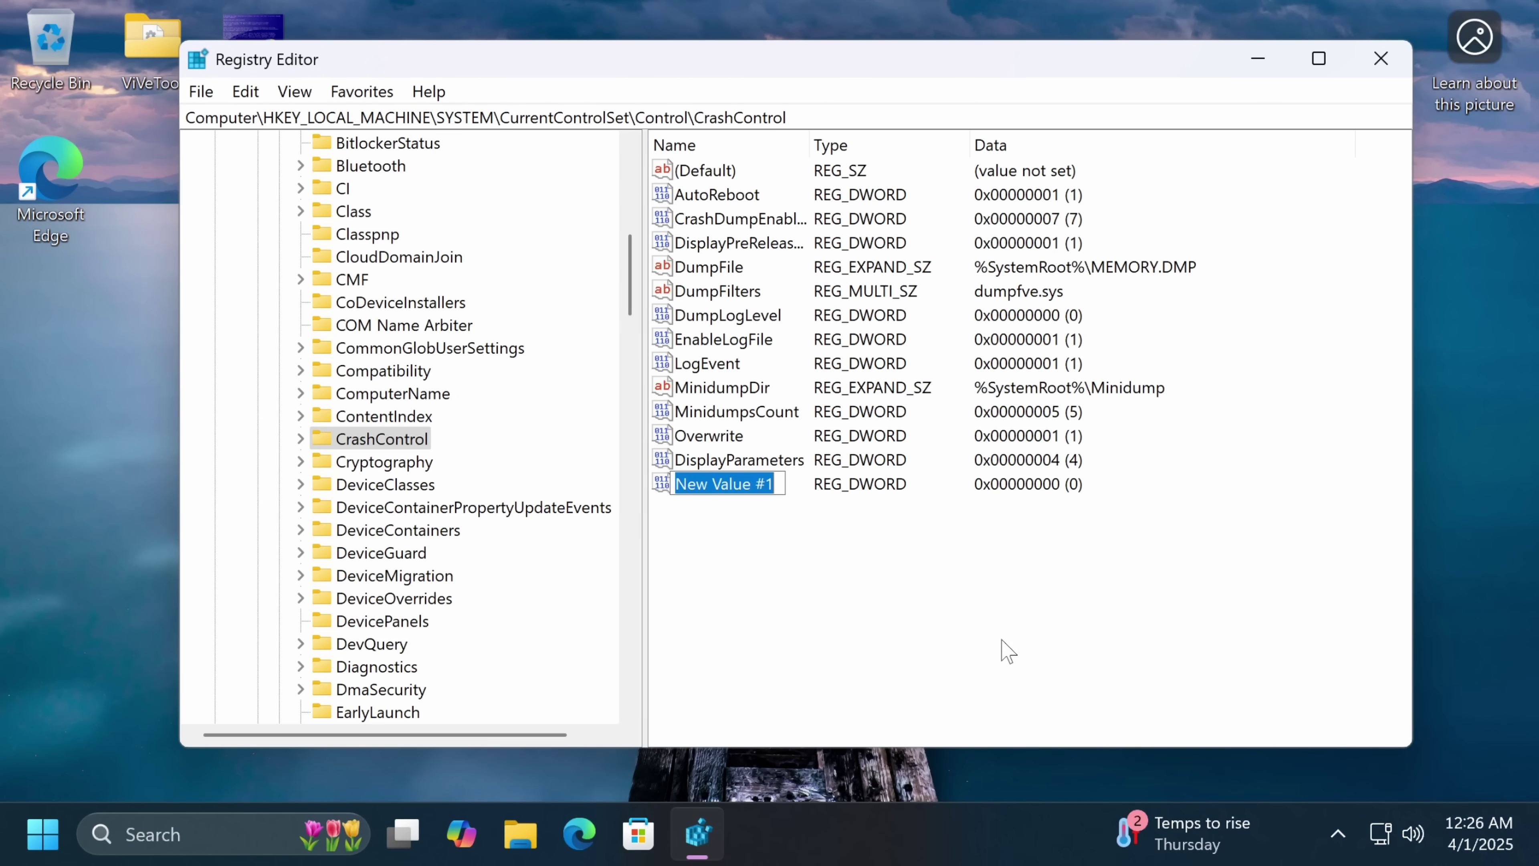
pyautogui.write('Disable')
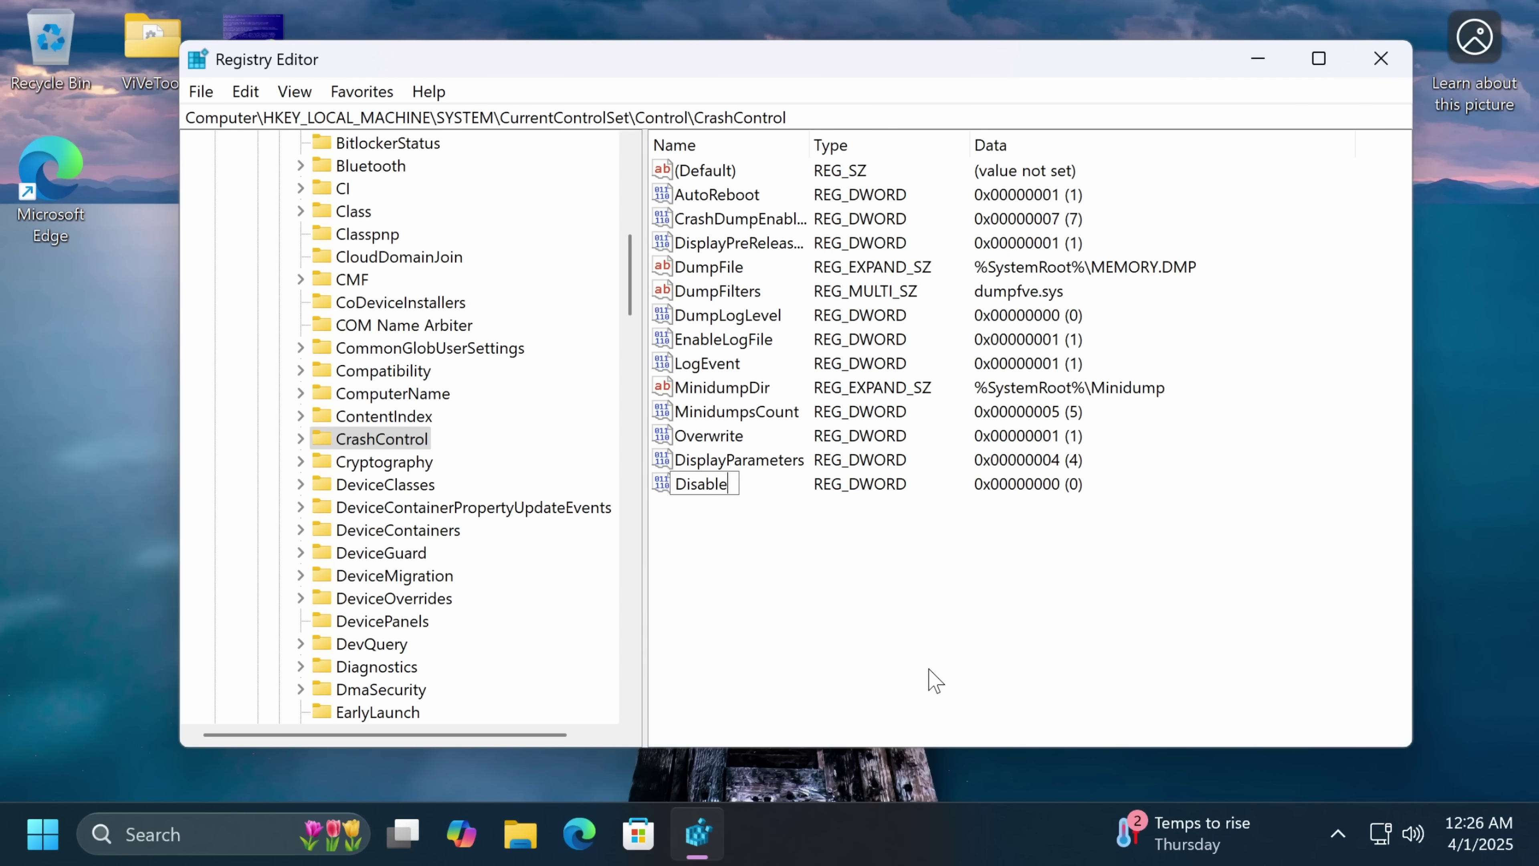
pyautogui.write('Promo')
pyautogui.press('Return')
pyautogui.press('Return')
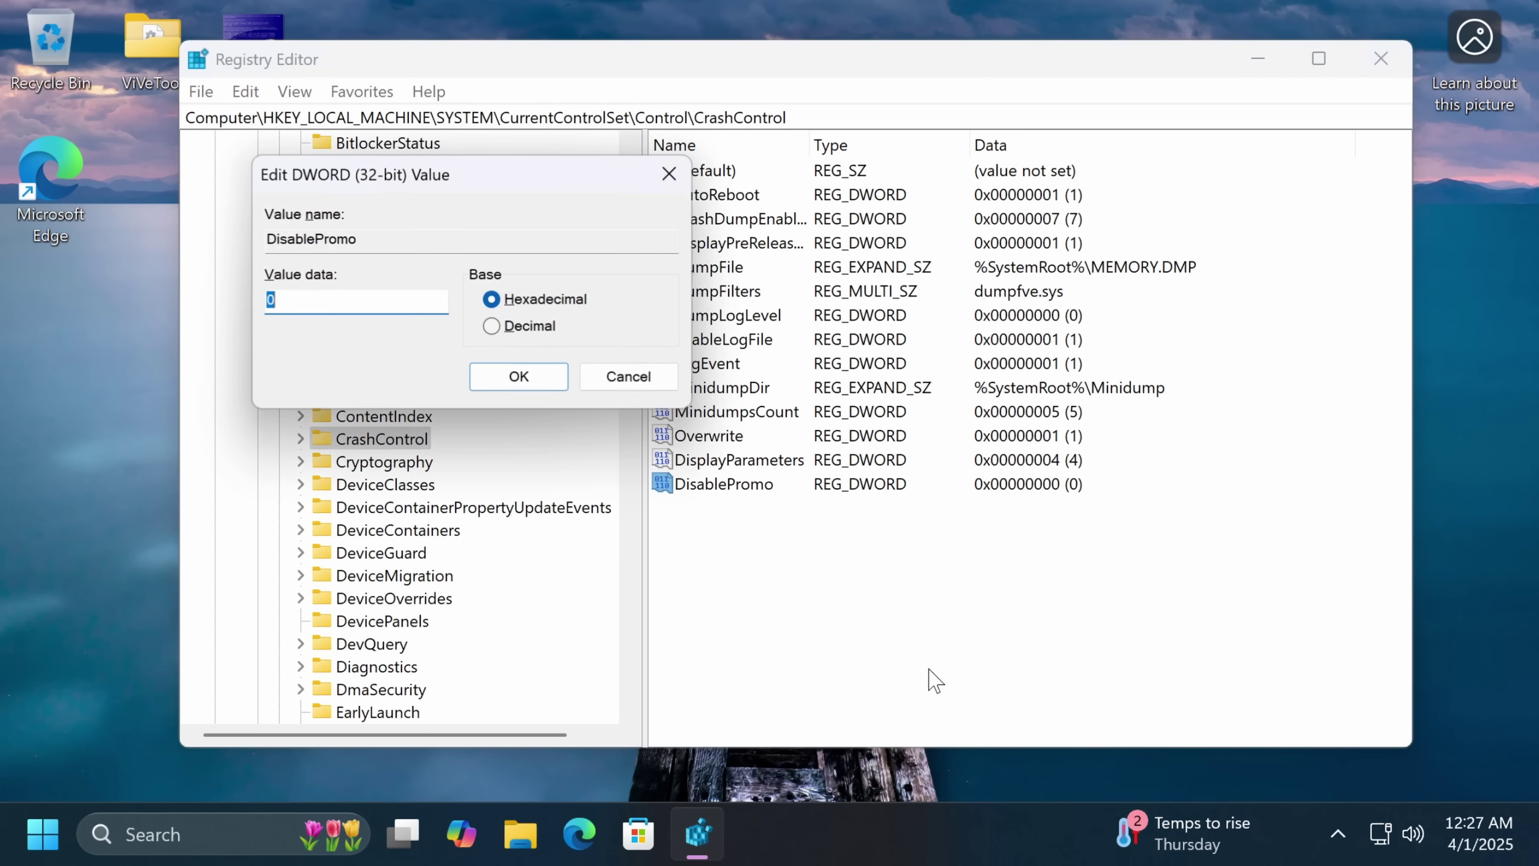
pyautogui.write('1')
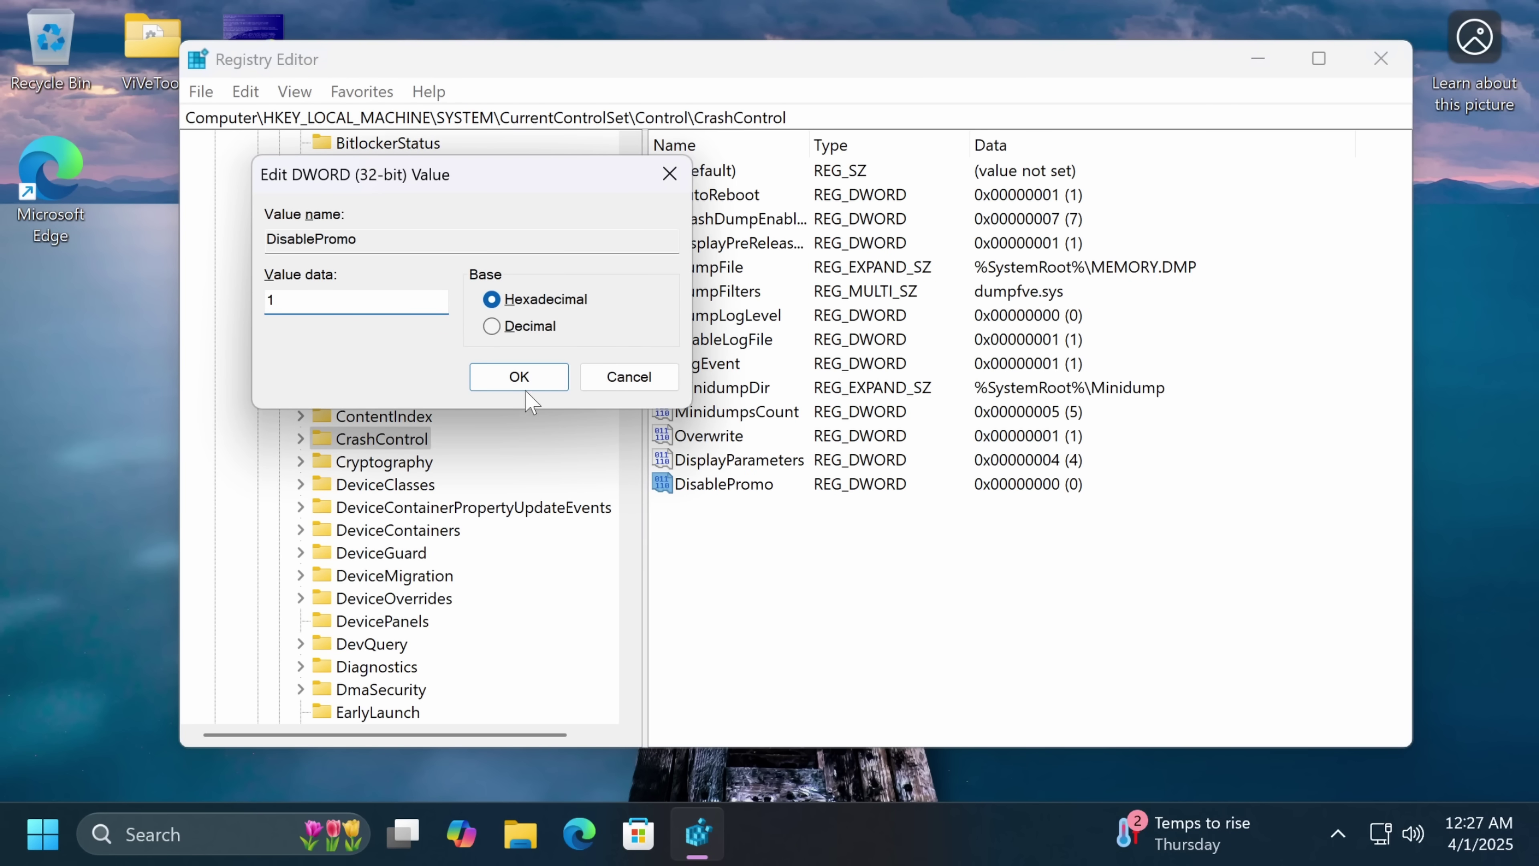
pyautogui.click(520, 377)
pyautogui.click(769, 577)
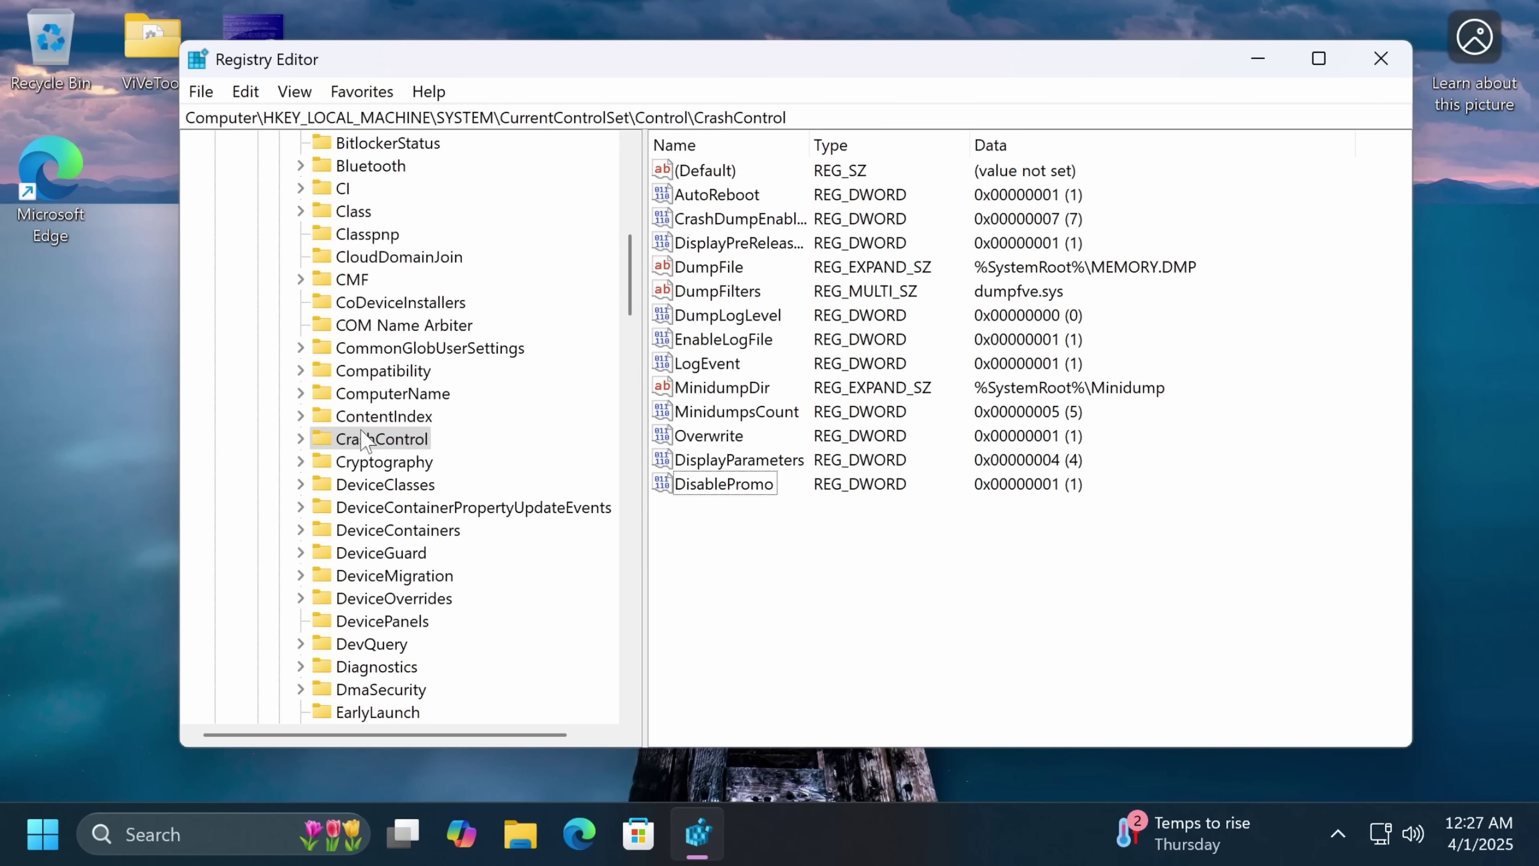
# Close Registry Editor and try running shutdown -r -t 0 from Windows search.
pyautogui.click(1381, 58)
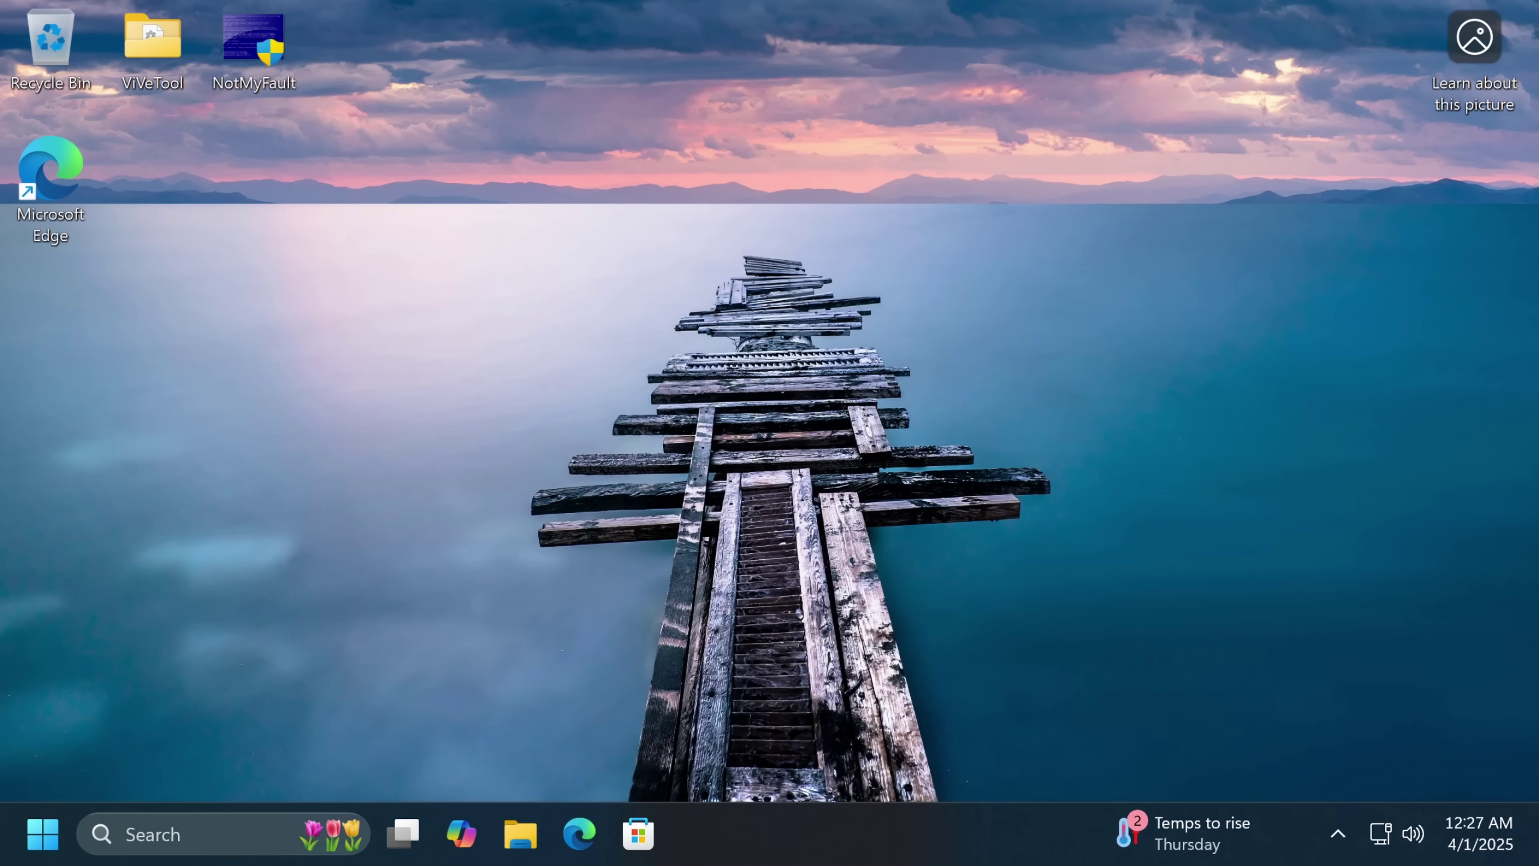
pyautogui.click(224, 834)
pyautogui.write('shutdown -r -')
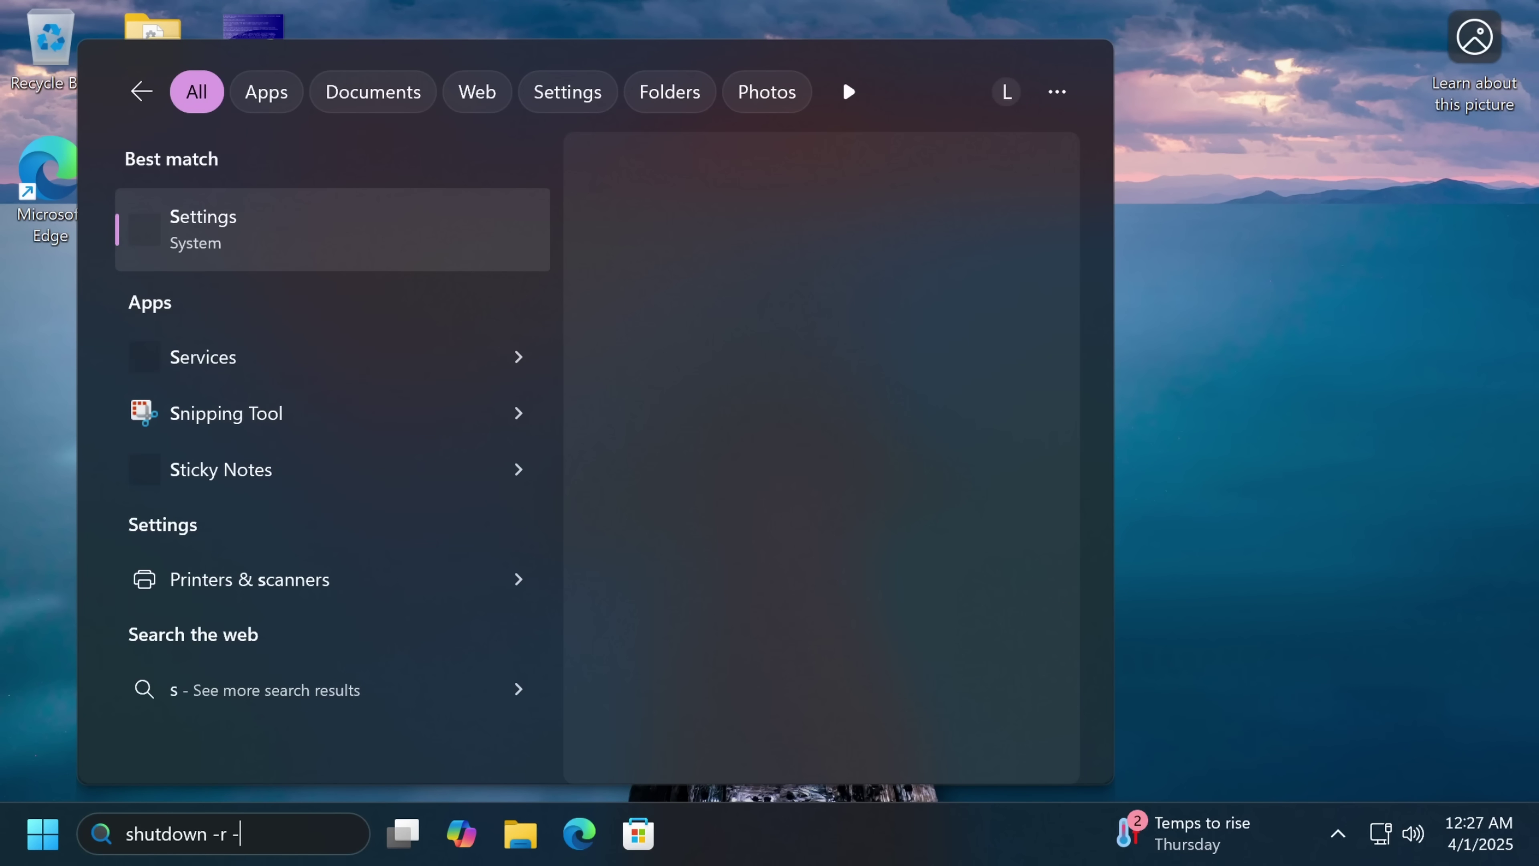
pyautogui.write('t 0')
pyautogui.press('Return')
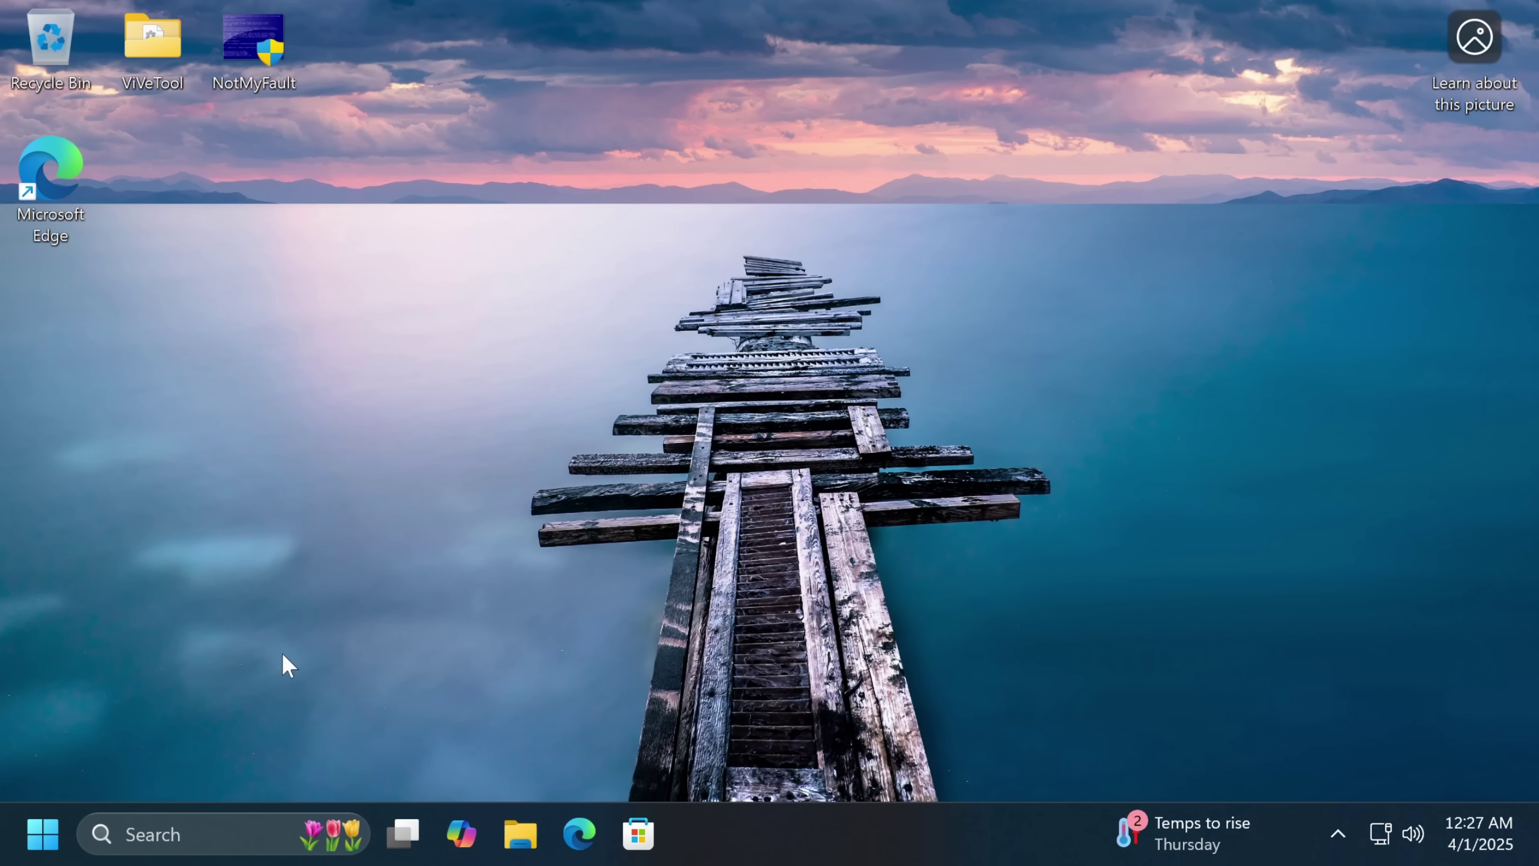
# Open Command Prompt as administrator and begin entering the shutdown command.
pyautogui.click(277, 825)
pyautogui.write('cmd')
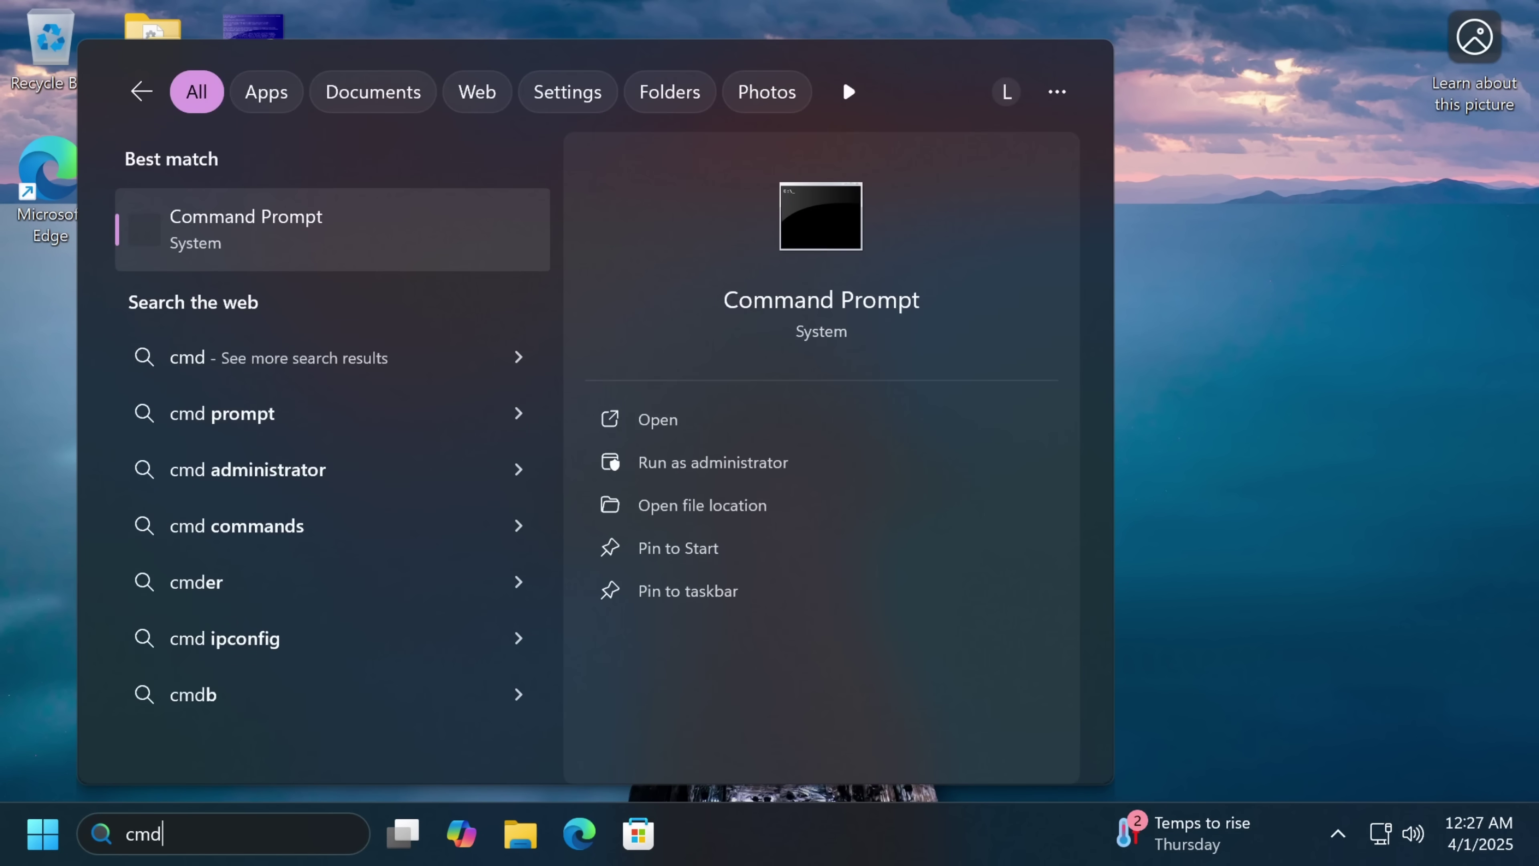
pyautogui.hotkey('ctrl', 'shift', 'Return')
pyautogui.press('Return')
pyautogui.write('shutdown')
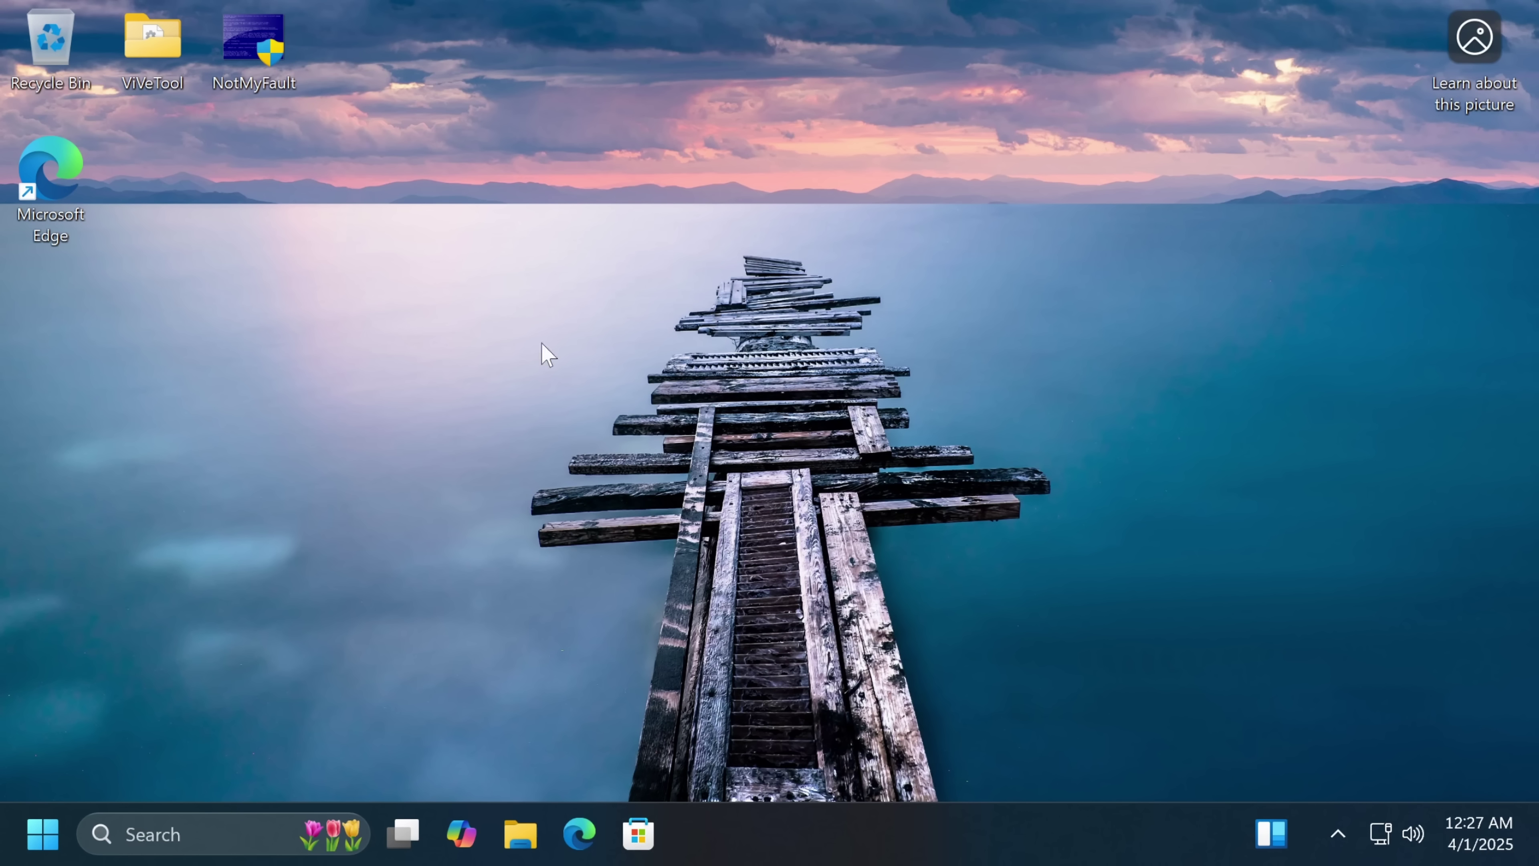
# Launch NotMyFault from the desktop as administrator and agree to its licence.
pyautogui.doubleClick(267, 58)
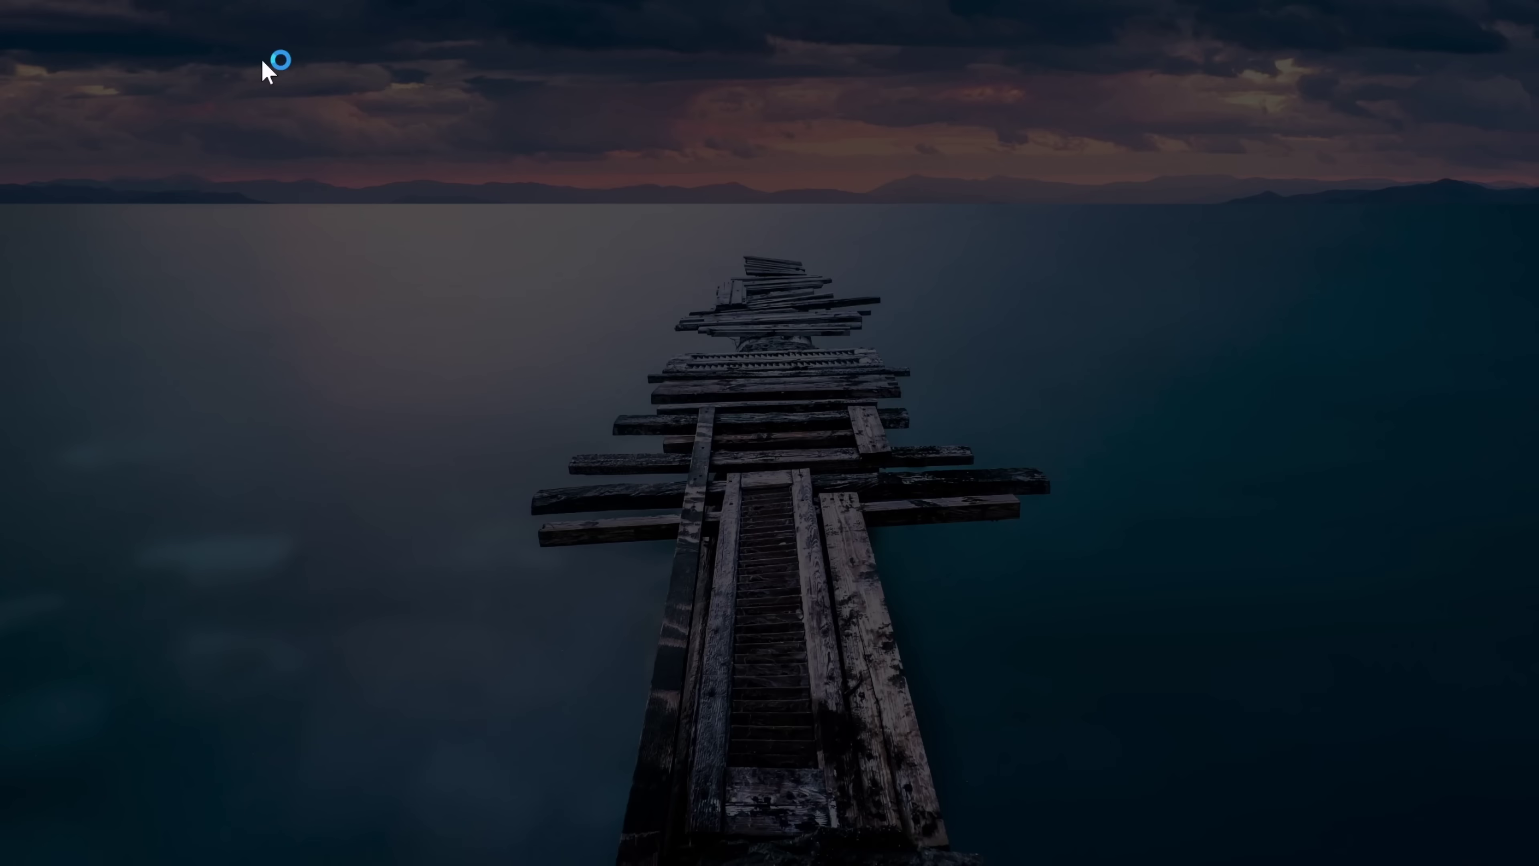
pyautogui.click(597, 630)
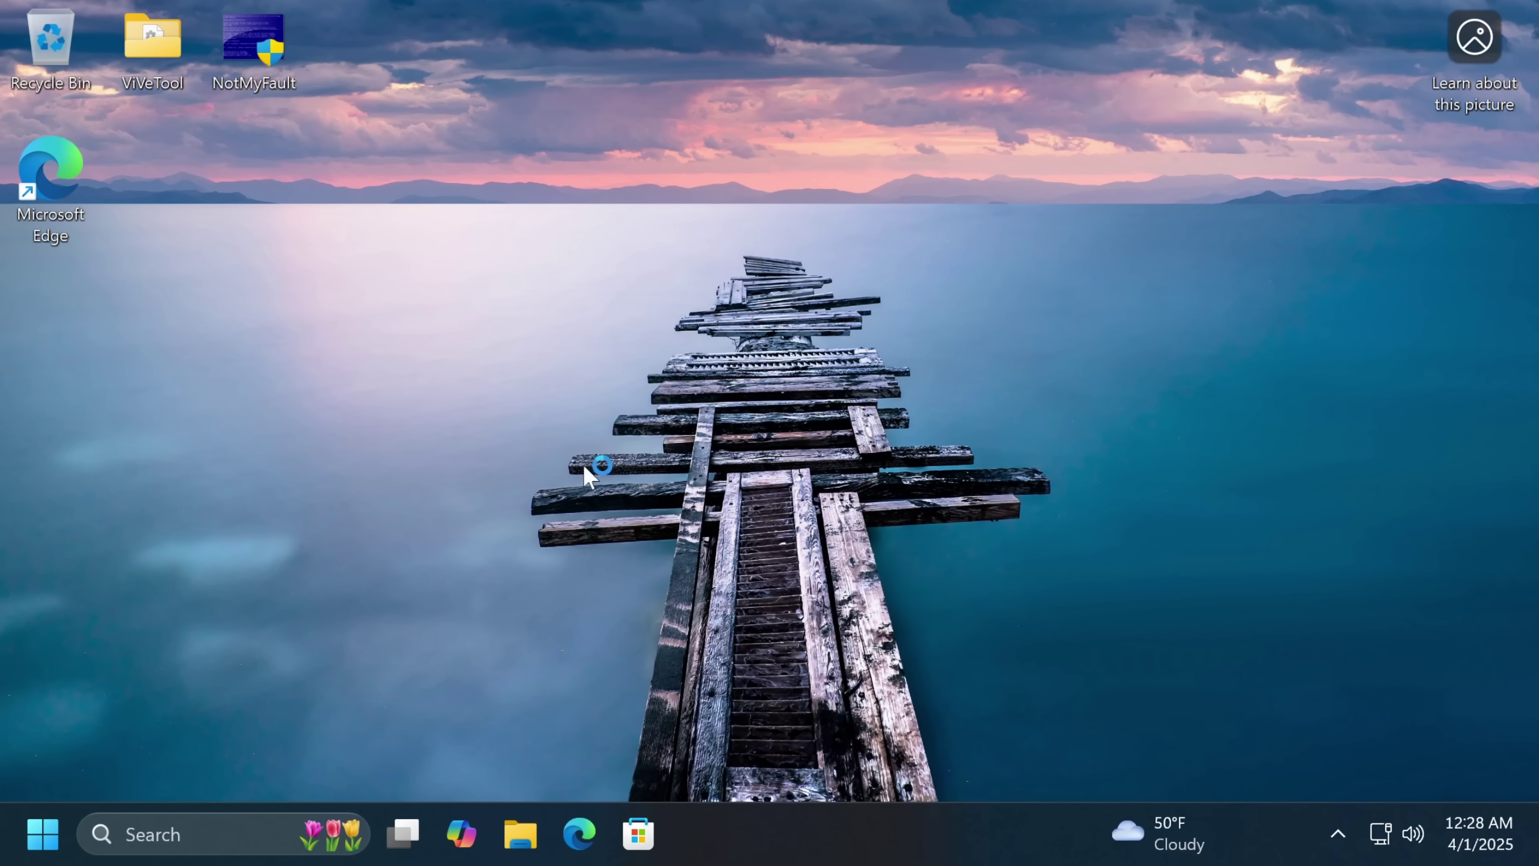
pyautogui.click(912, 583)
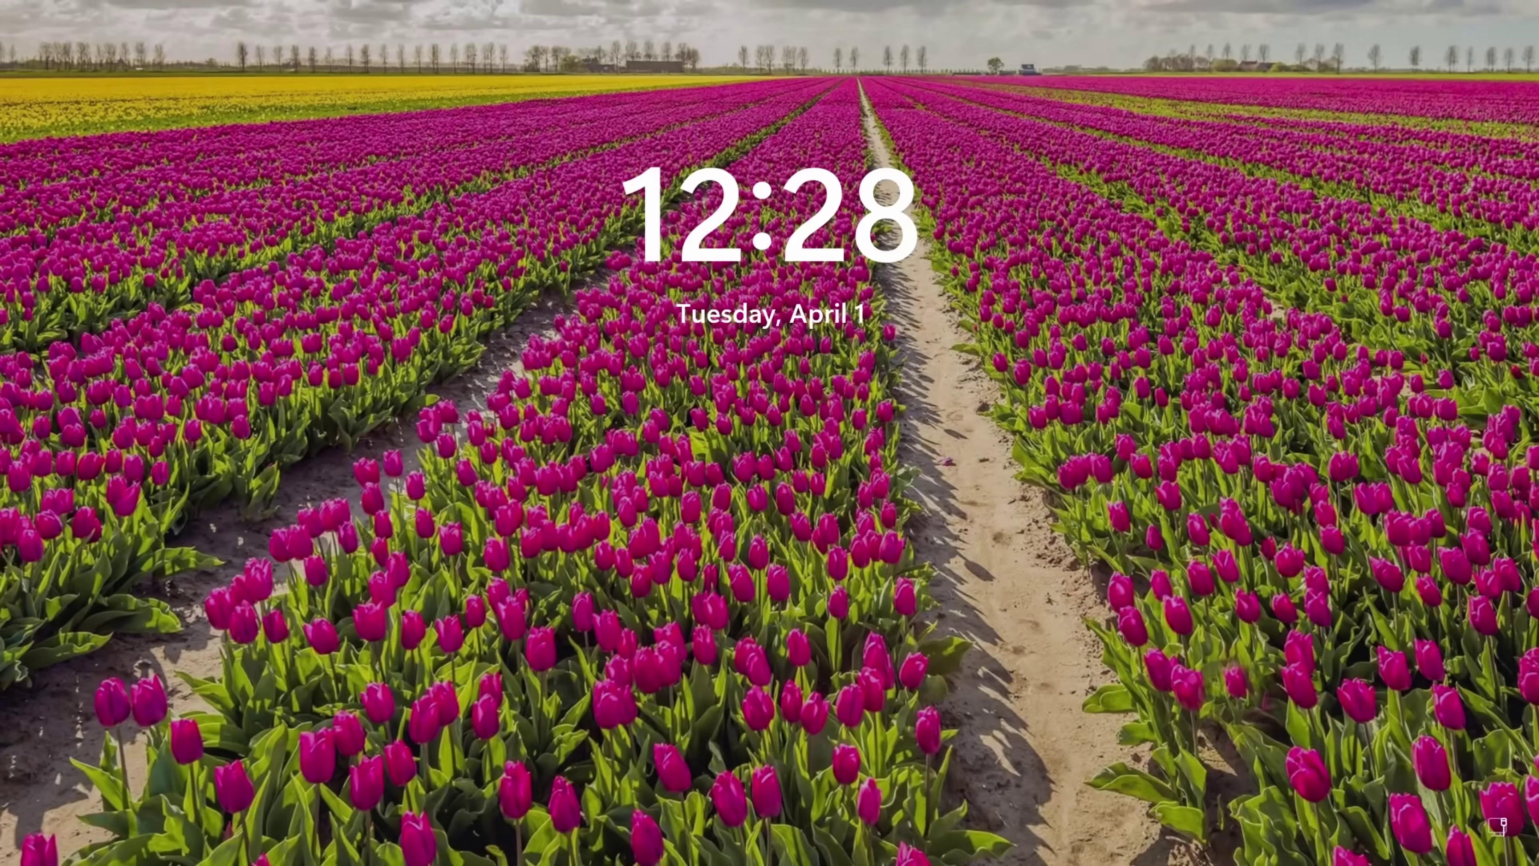
# Sign in from the lock screen with the account password to reach the desktop.
pyautogui.click(219, 162)
pyautogui.write('••')
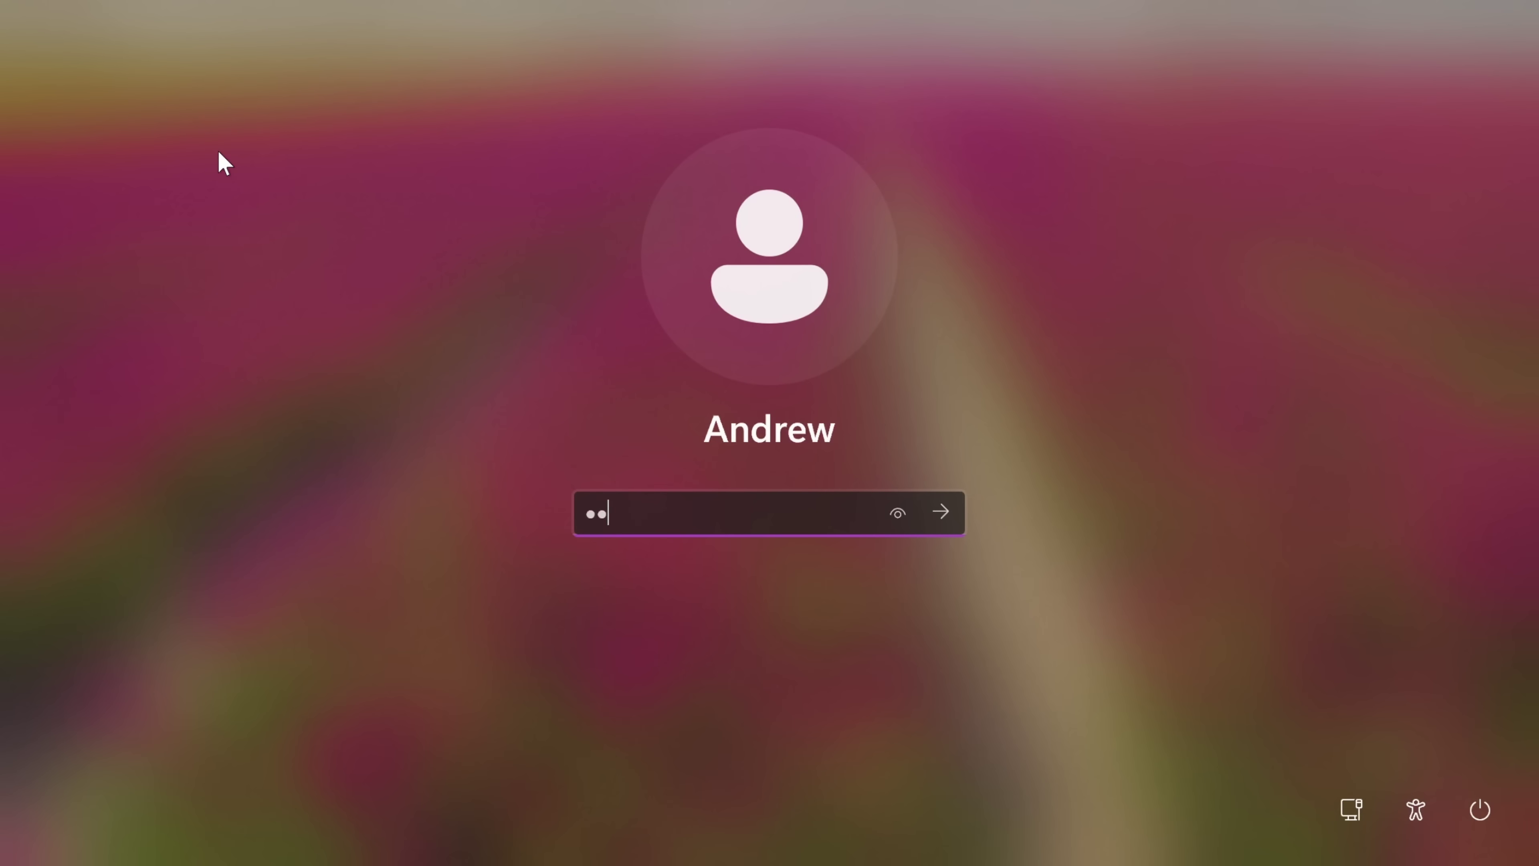
pyautogui.write('••••••')
pyautogui.press('Return')
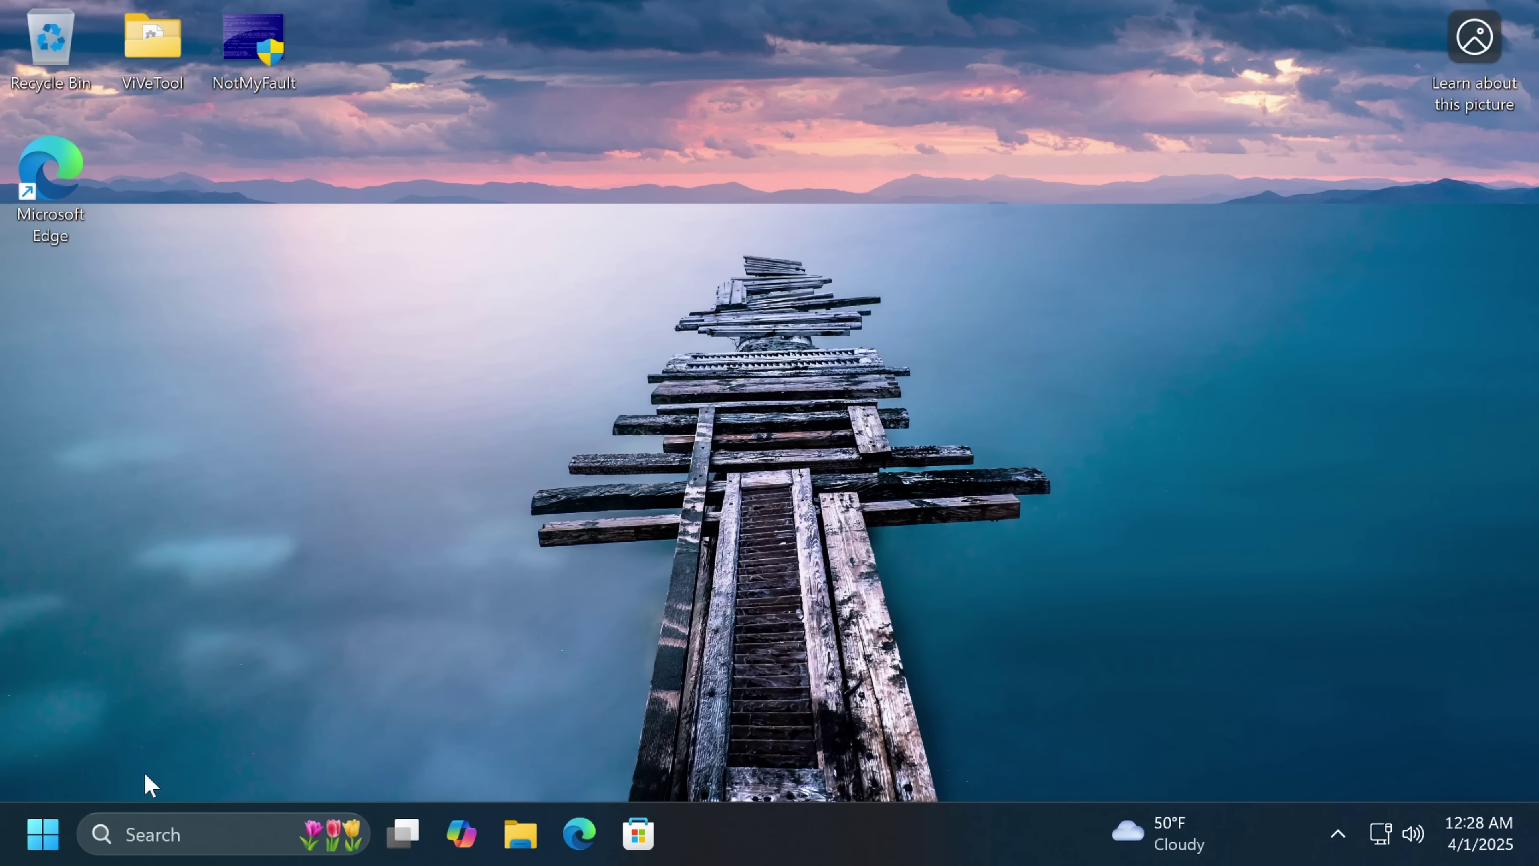
pyautogui.click(42, 834)
pyautogui.click(42, 834)
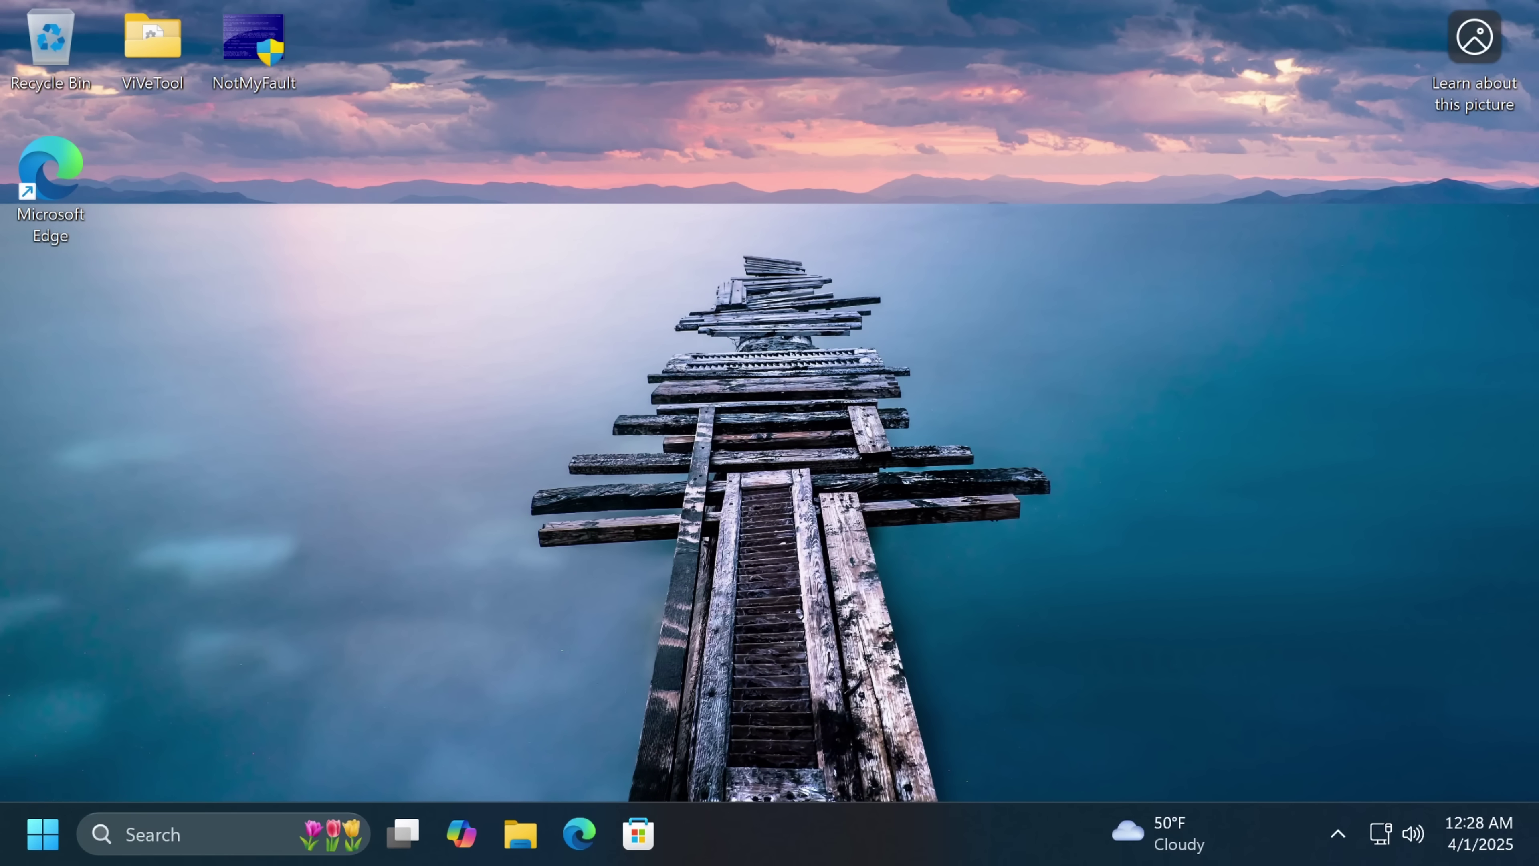